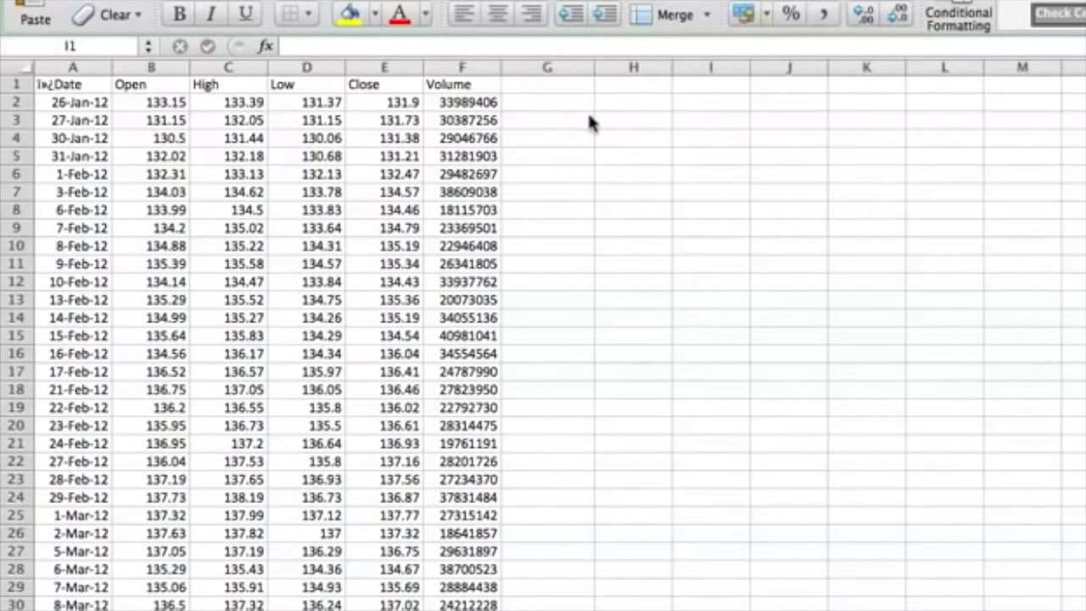
- Enter the column header VolumeXCLose in cell G1, next to Volume
{"action": "left_click", "coordinate": [557, 103]}
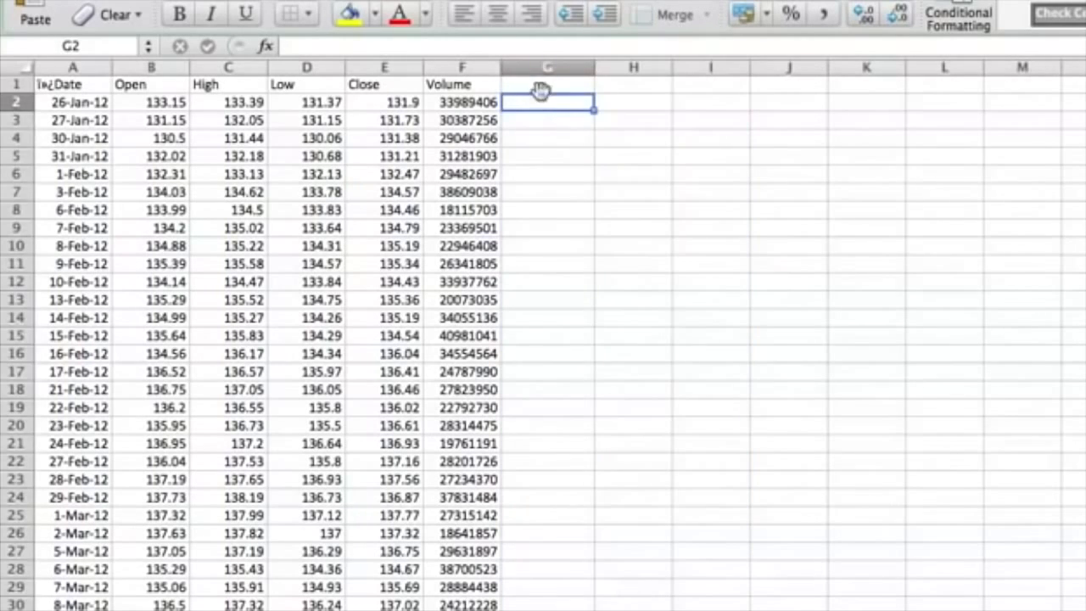
{"action": "left_click", "coordinate": [535, 85]}
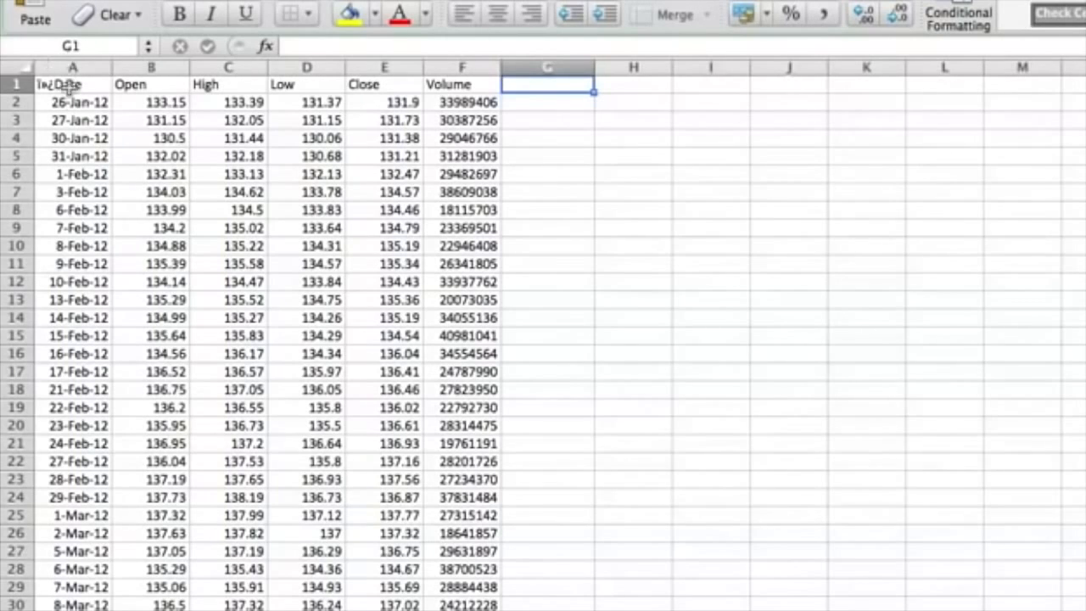
{"action": "left_click", "coordinate": [541, 102]}
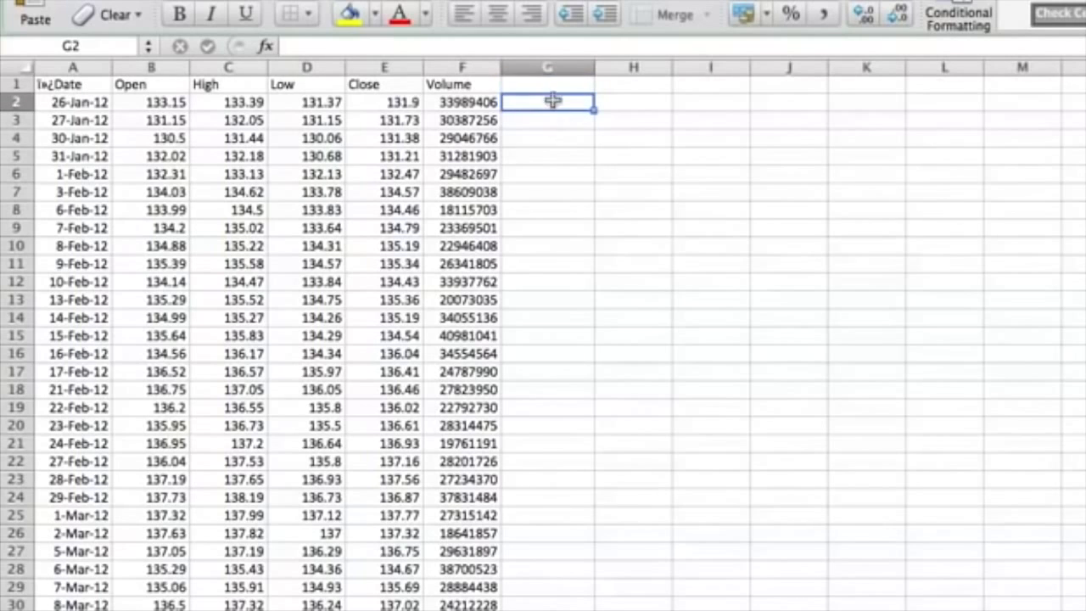
{"action": "left_click", "coordinate": [534, 84]}
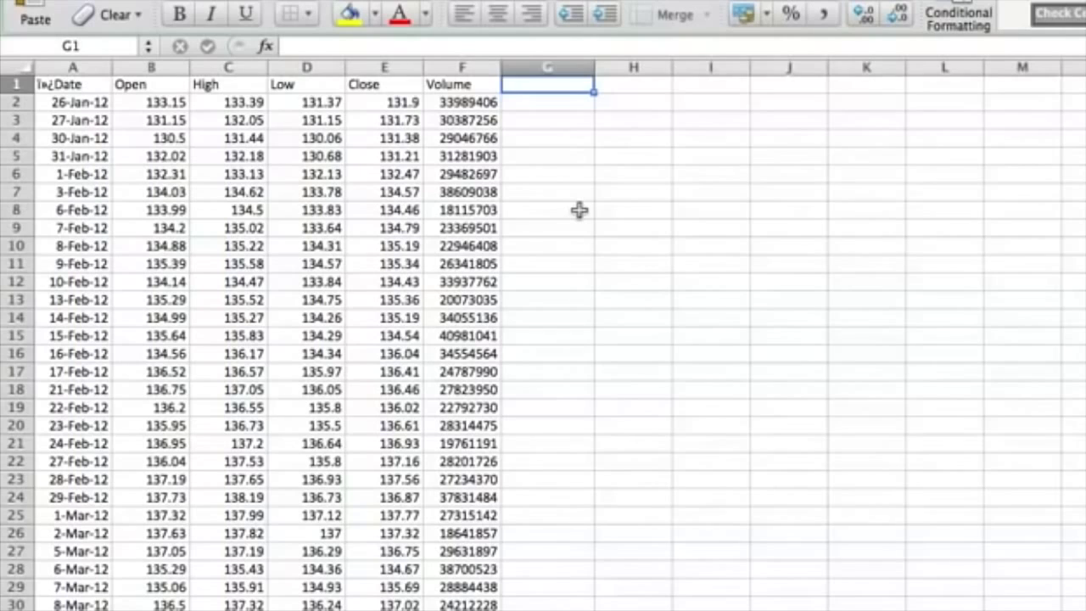
{"action": "type", "text": "="}
{"action": "key", "text": "BackSpace"}
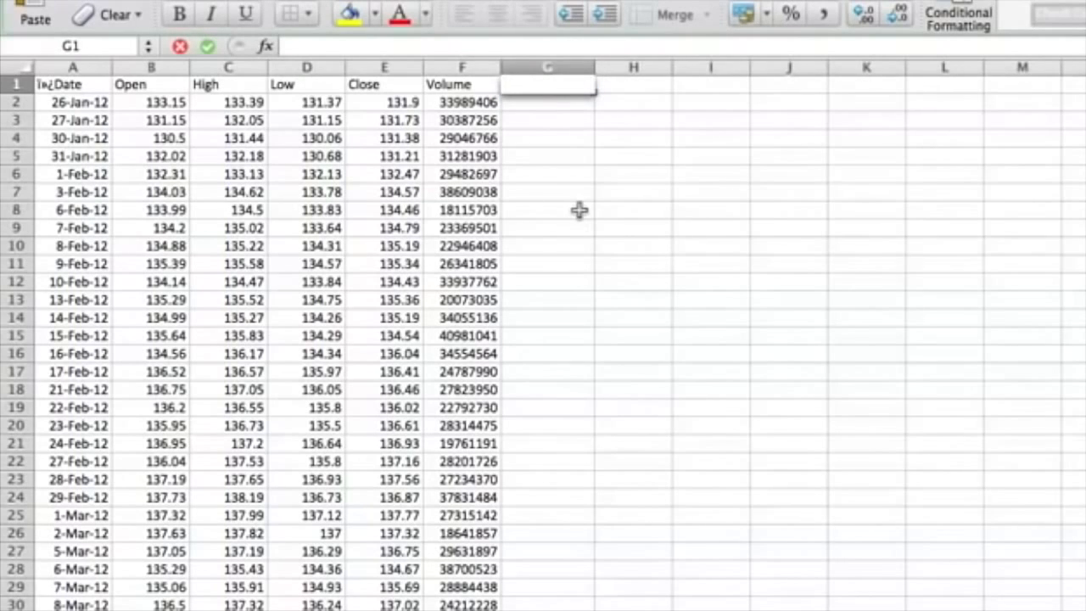
{"action": "type", "text": "VolumeXCLose"}
{"action": "key", "text": "Return"}
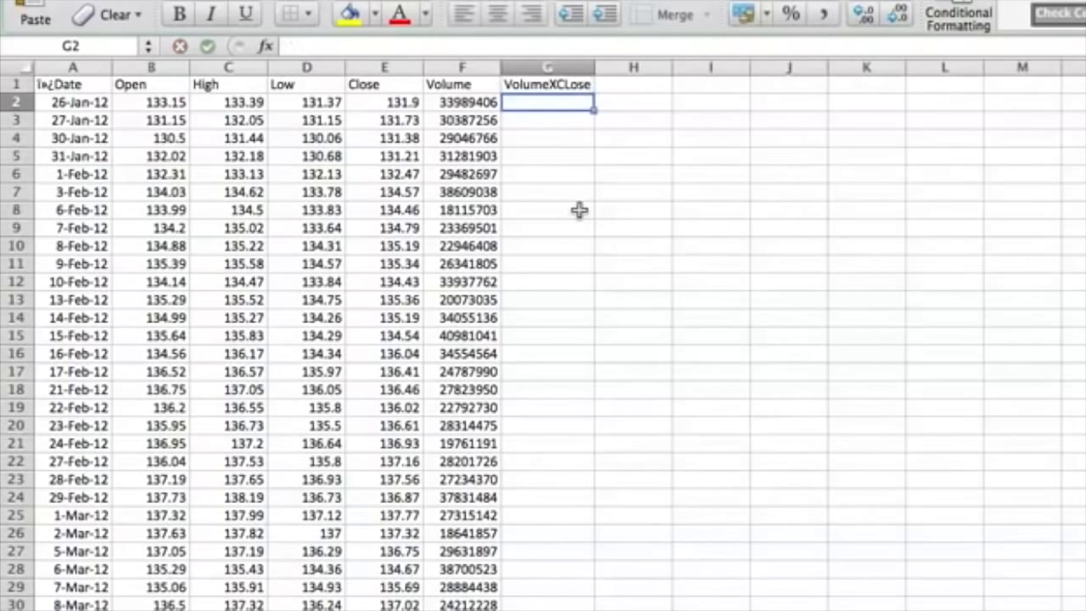
- Multiply volume by close in G2 with the formula =F2*E2 and fill it down the whole data column
{"action": "type", "text": "="}
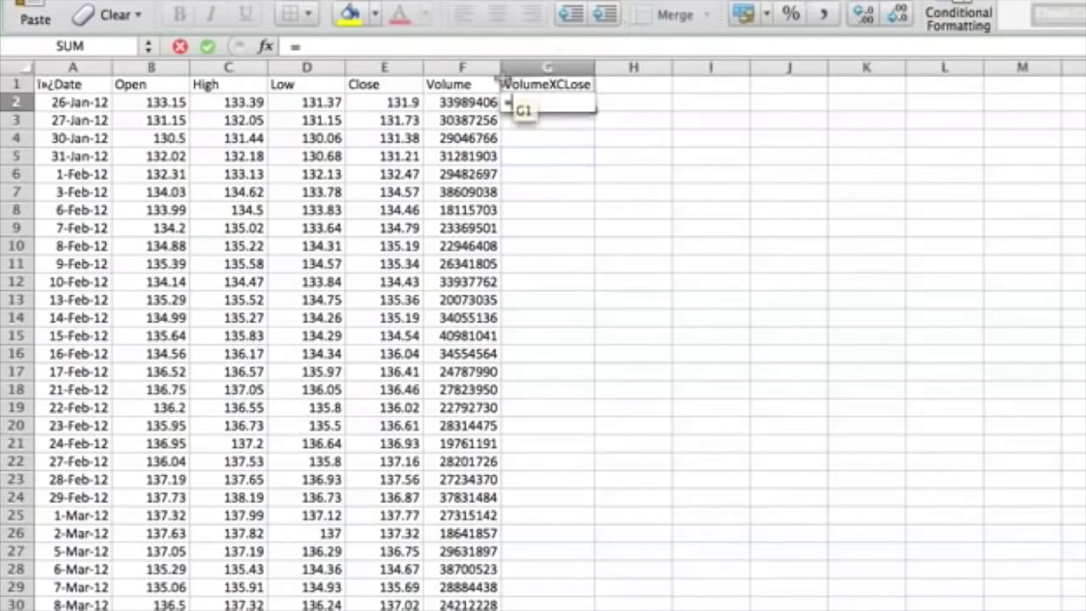
{"action": "left_click", "coordinate": [494, 102]}
{"action": "type", "text": "*"}
{"action": "left_click", "coordinate": [411, 103]}
{"action": "key", "text": "Return"}
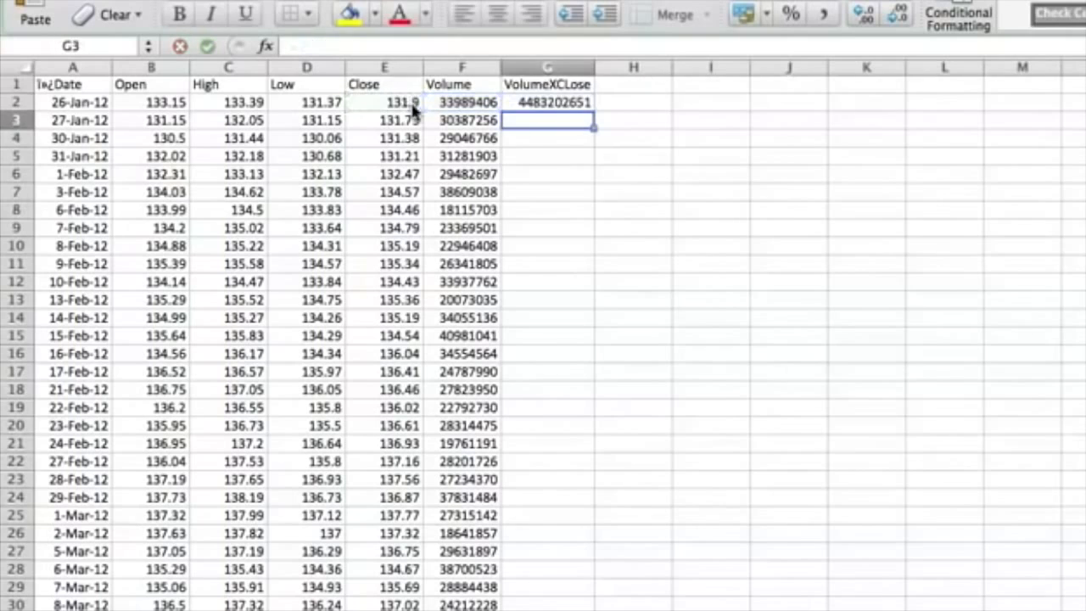
{"action": "left_click", "coordinate": [563, 103]}
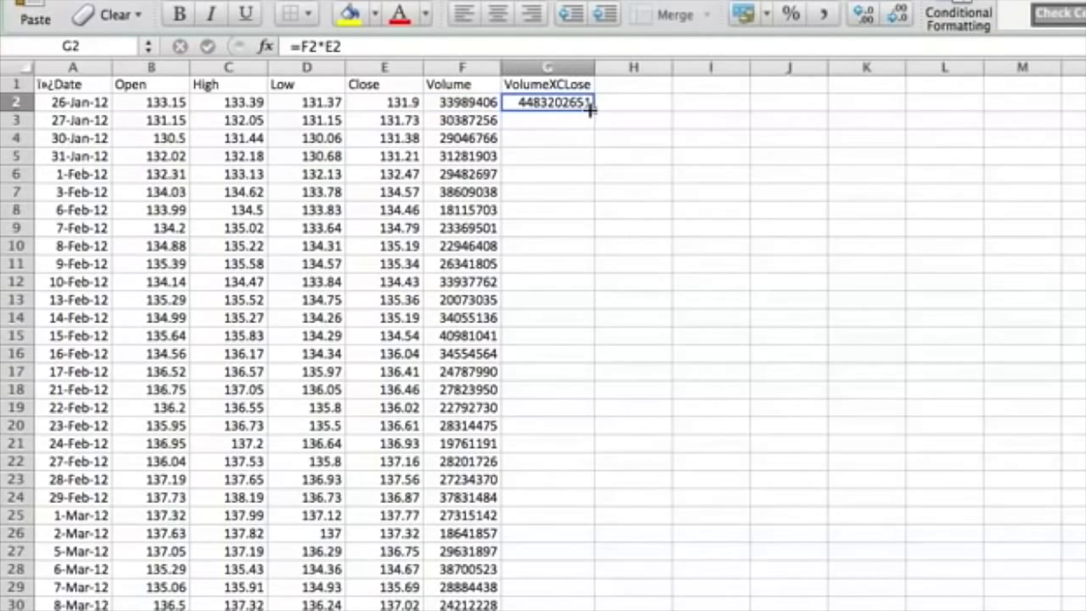
{"action": "double_click", "coordinate": [592, 110]}
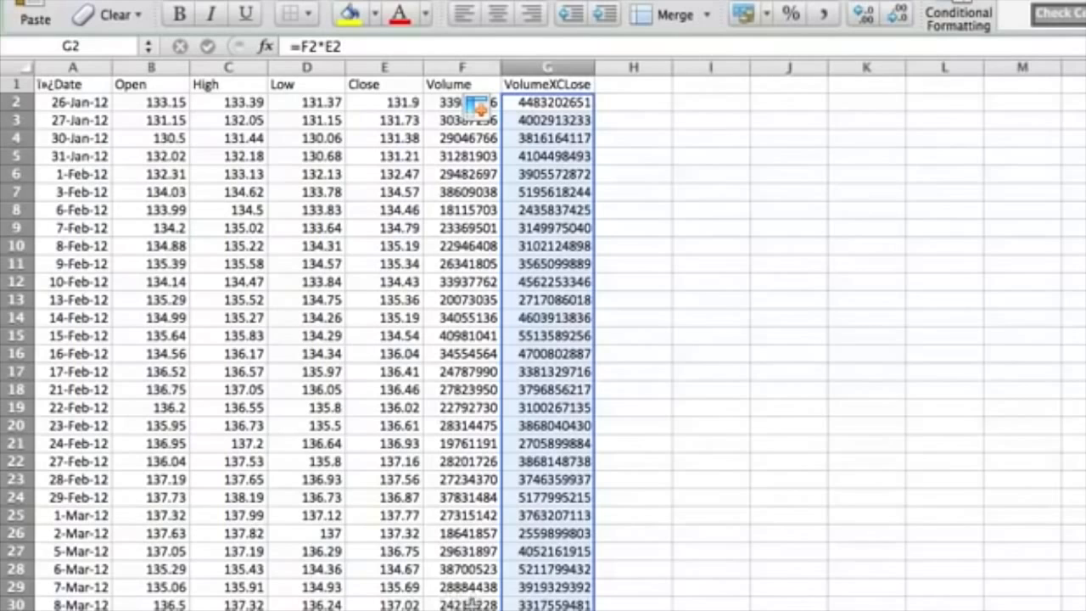
- Add the column headers 13-VWAP in H1 and 20-Vwap in I1
{"action": "left_click", "coordinate": [647, 88]}
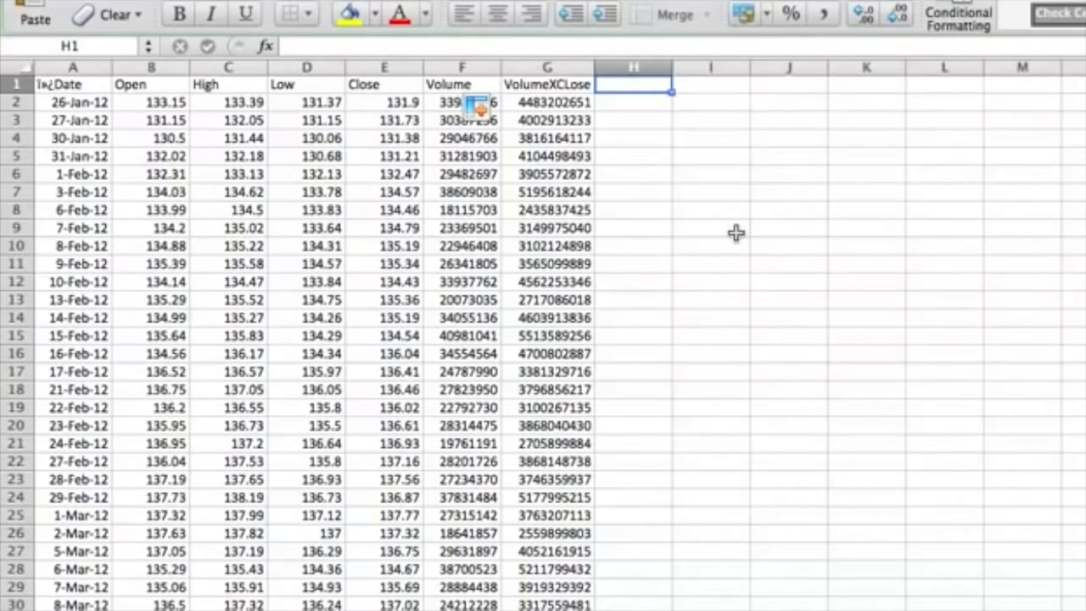
{"action": "type", "text": "20-Vwa"}
{"action": "key", "text": "BackSpace"}
{"action": "key", "text": "BackSpace"}
{"action": "key", "text": "BackSpace"}
{"action": "key", "text": "BackSpace"}
{"action": "key", "text": "BackSpace"}
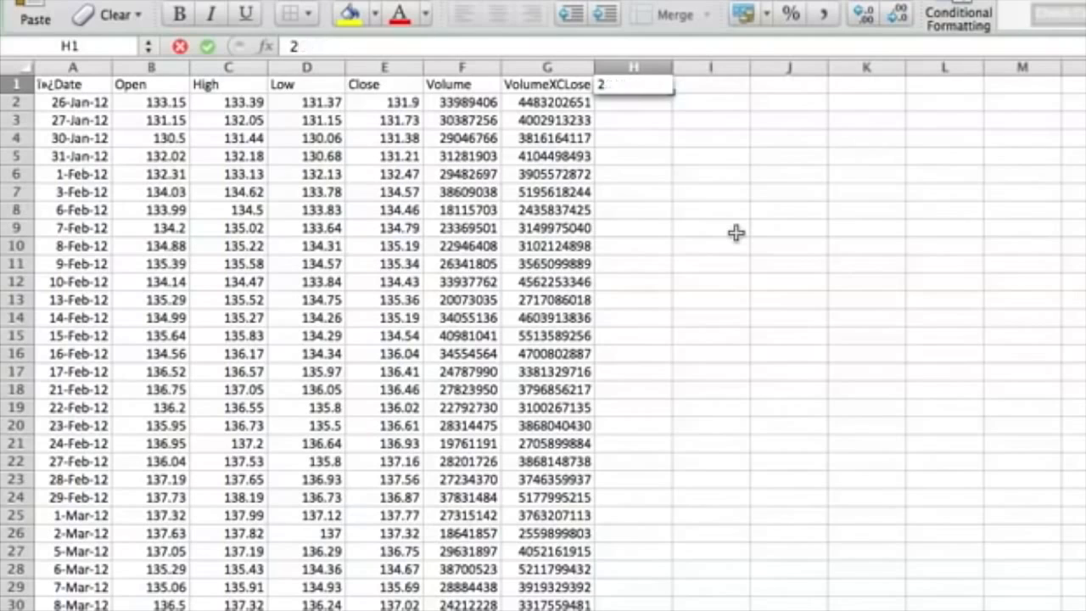
{"action": "type", "text": "13-VWAP"}
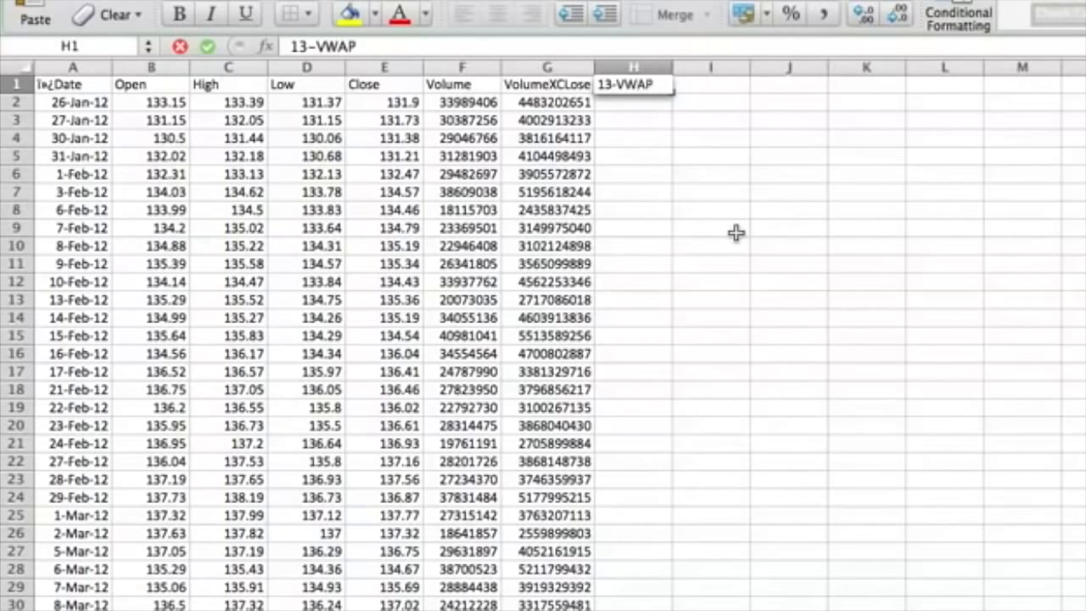
{"action": "key", "text": "Tab"}
{"action": "type", "text": "2"}
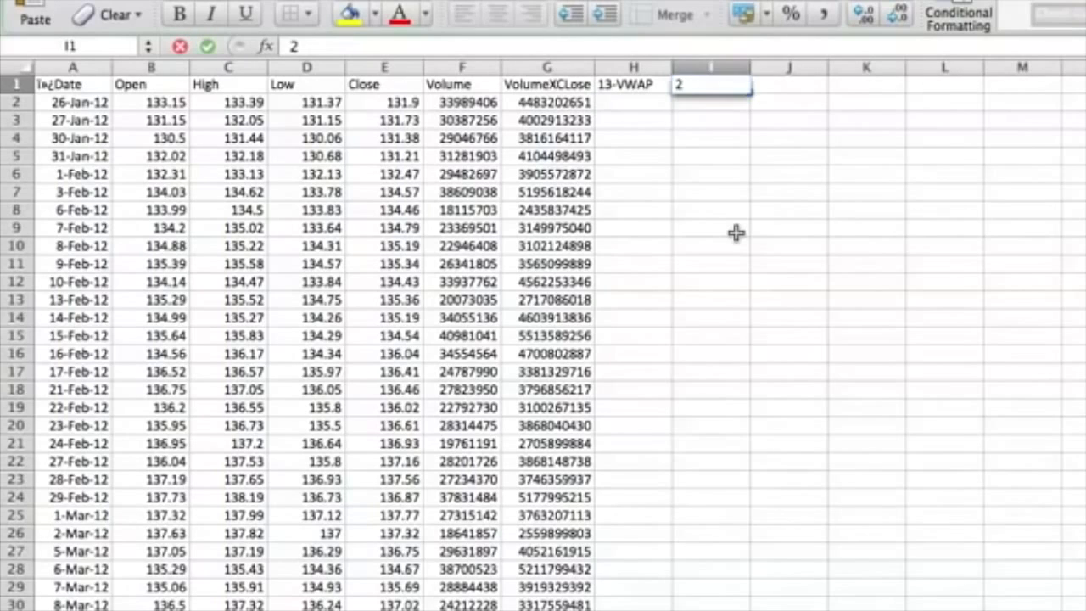
{"action": "type", "text": "0-Vwap"}
{"action": "key", "text": "Return"}
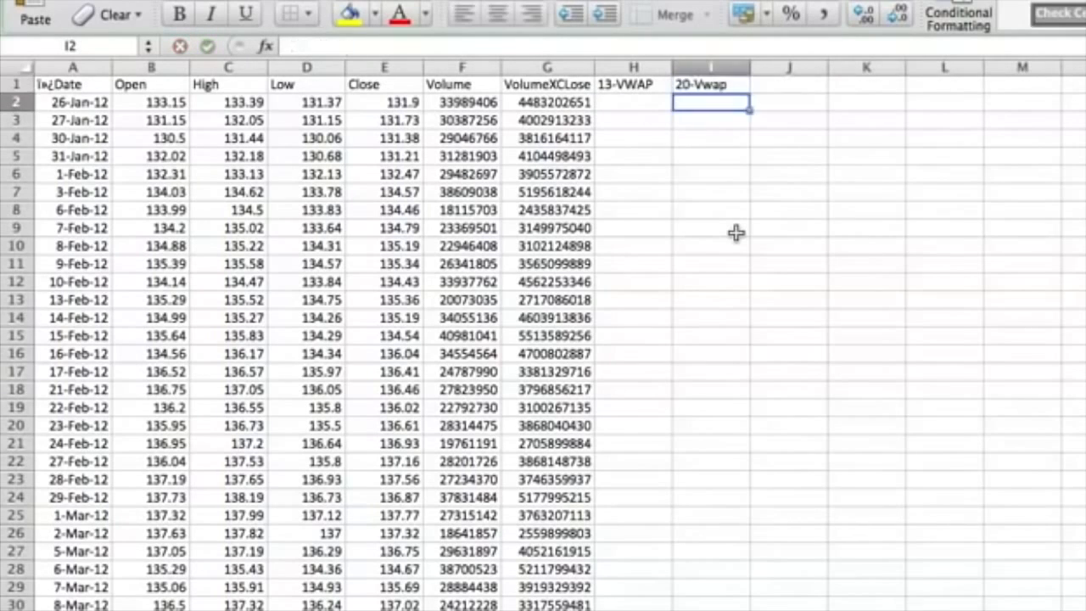
- Enter the 13-period VWAP formula =(sum(G2:G14))/(sum(F2:F14)) in cell H14
{"action": "key", "text": "Up"}
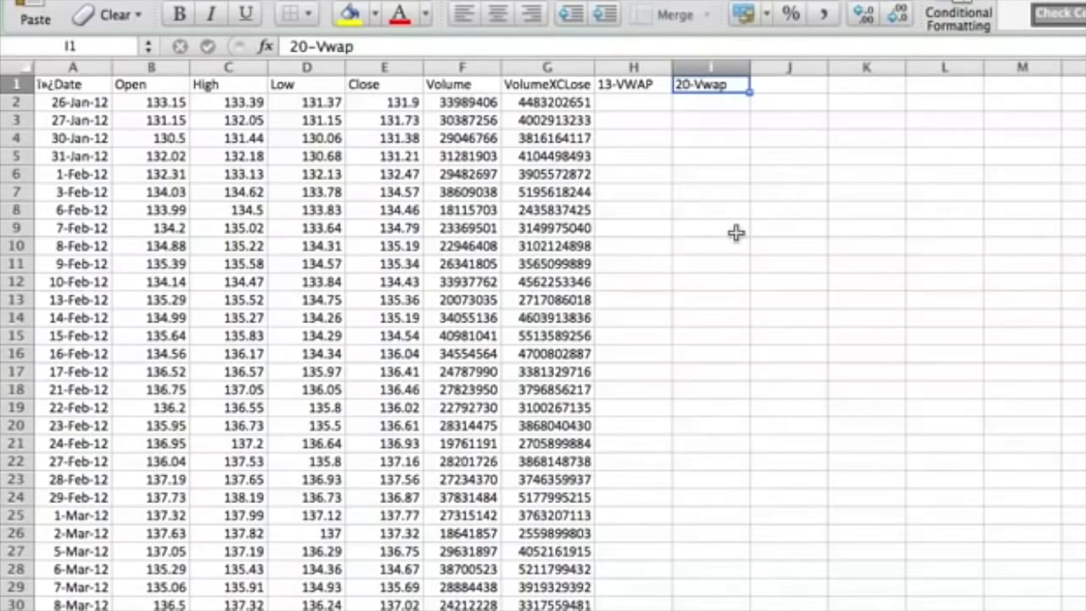
{"action": "key", "text": "Down"}
{"action": "key", "text": "Left"}
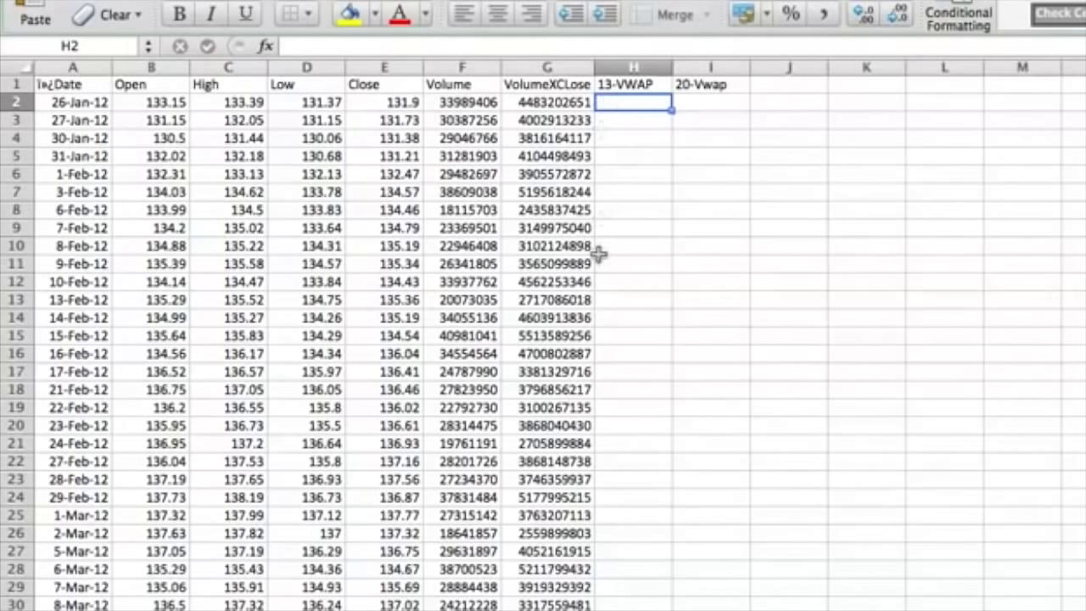
{"action": "left_click", "coordinate": [628, 300]}
{"action": "left_click", "coordinate": [632, 318]}
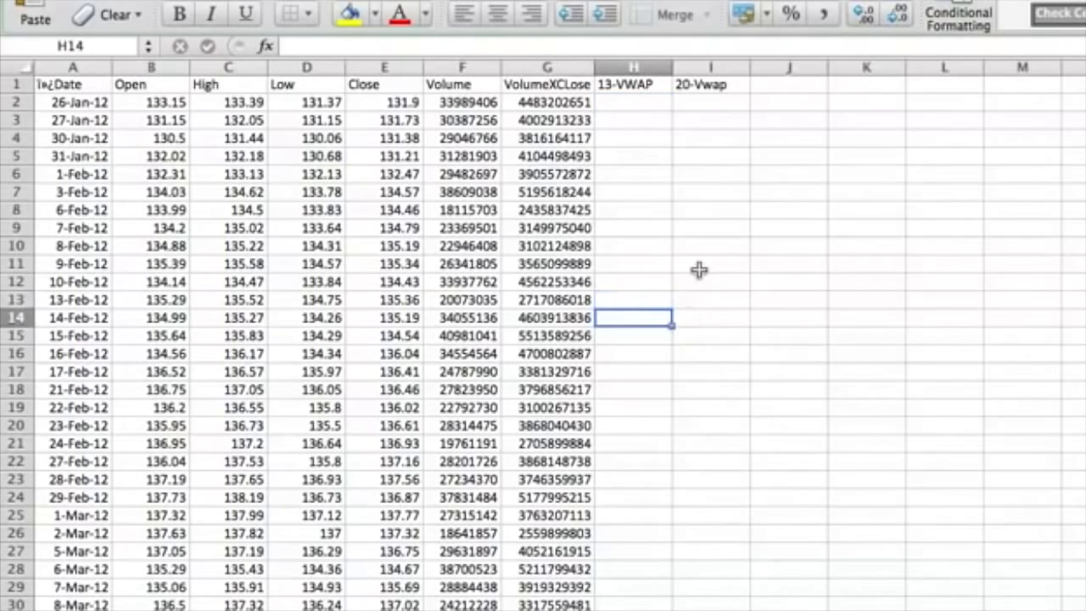
{"action": "type", "text": "=(sum("}
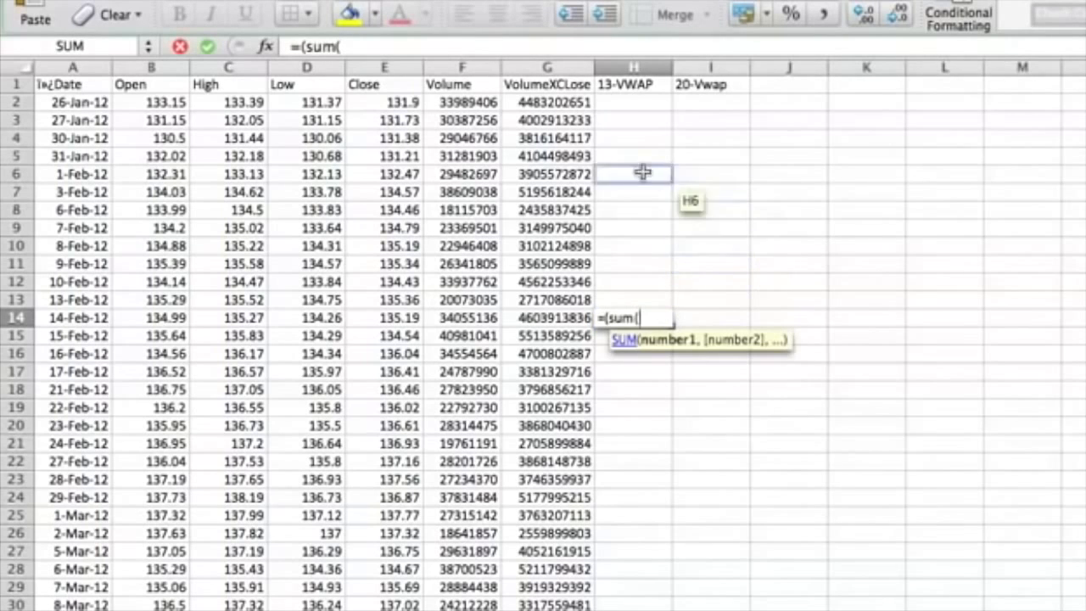
{"action": "left_click_drag", "start_coordinate": [551, 102], "coordinate": [564, 321]}
{"action": "type", "text": ")"}
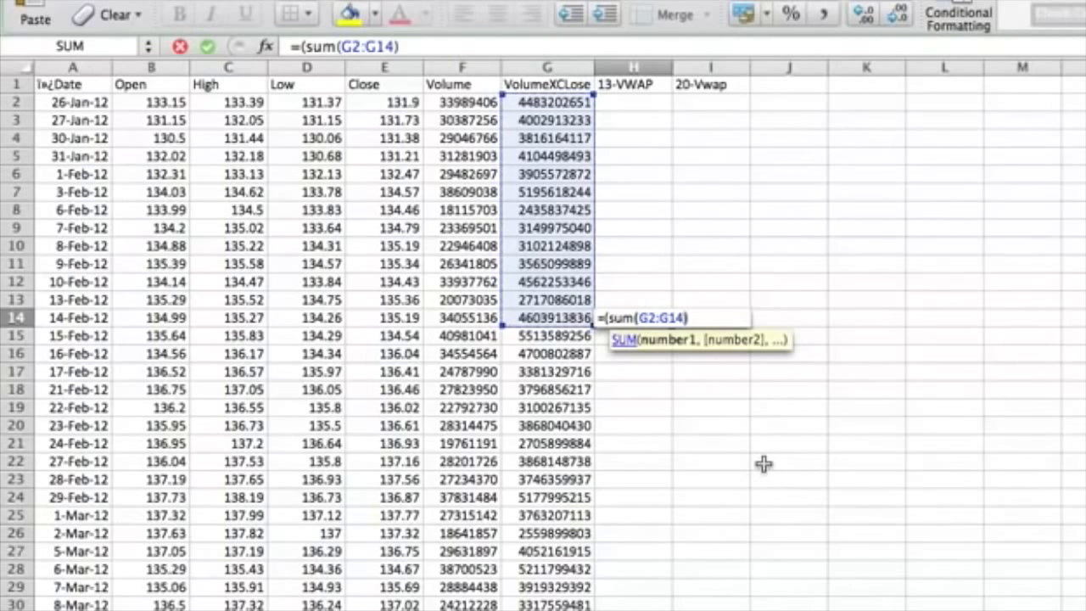
{"action": "type", "text": ")/(sum("}
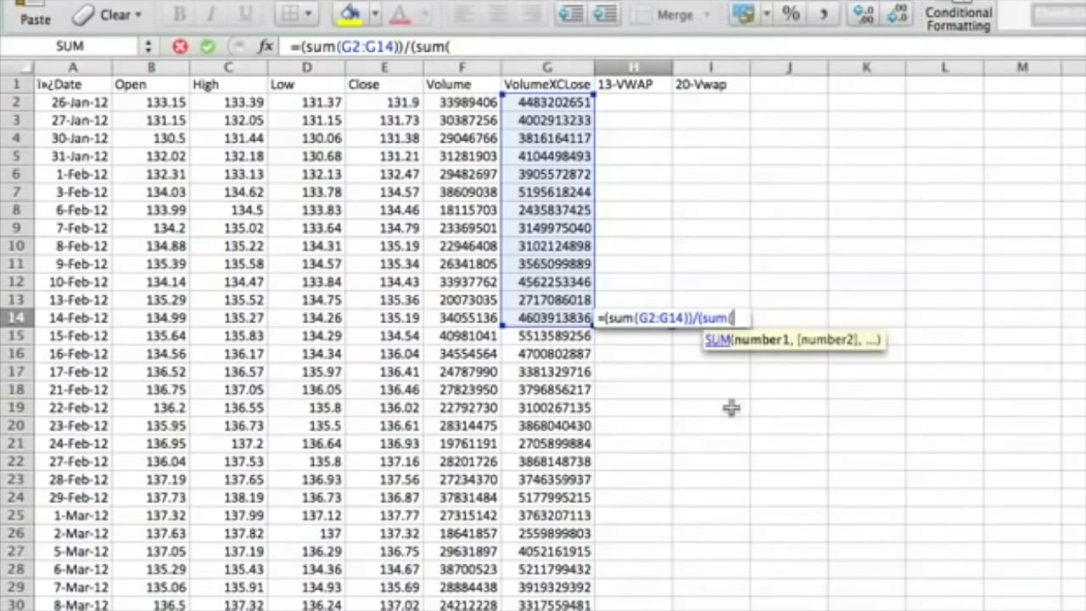
{"action": "left_click_drag", "start_coordinate": [474, 102], "coordinate": [459, 315]}
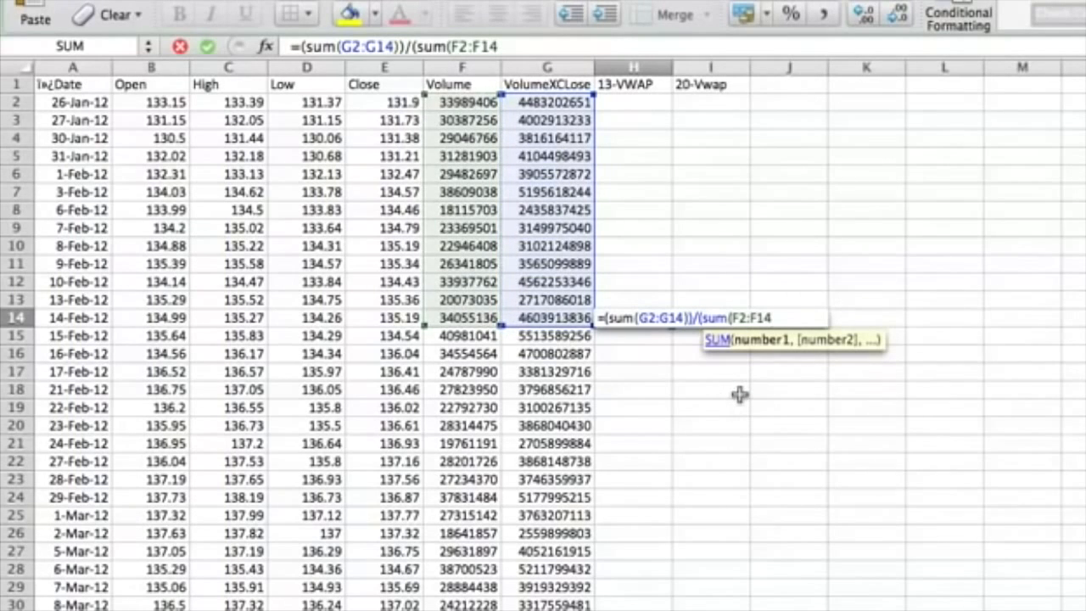
{"action": "type", "text": ")"}
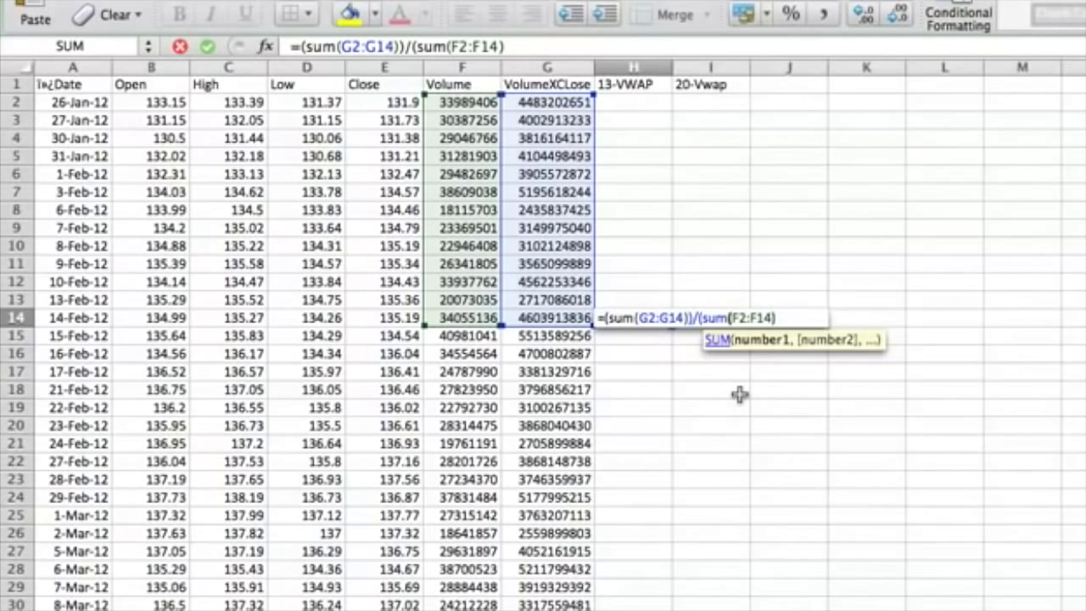
{"action": "type", "text": ")"}
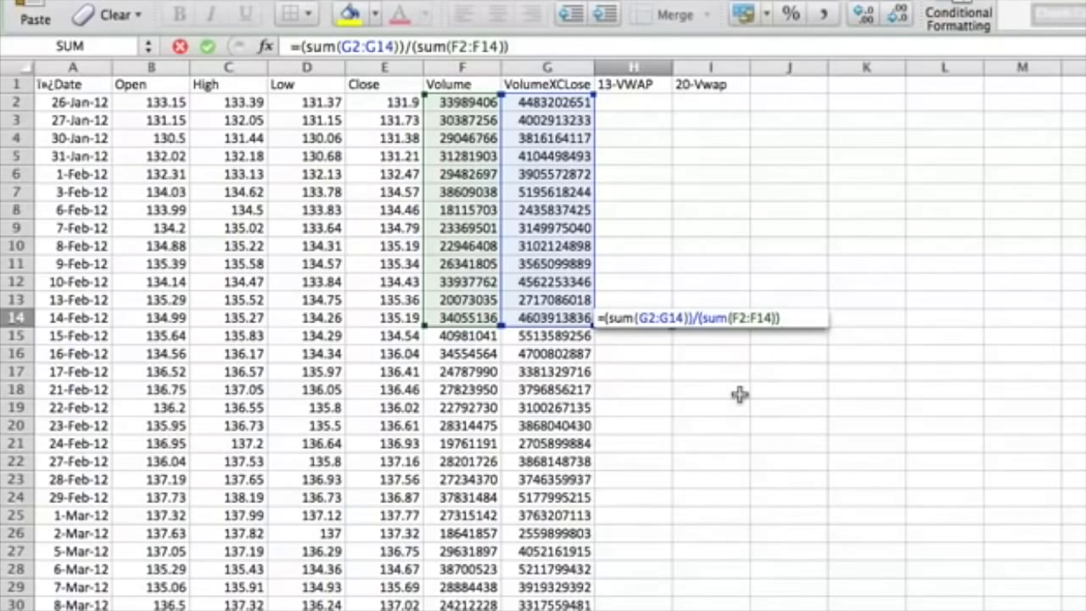
{"action": "key", "text": "Return"}
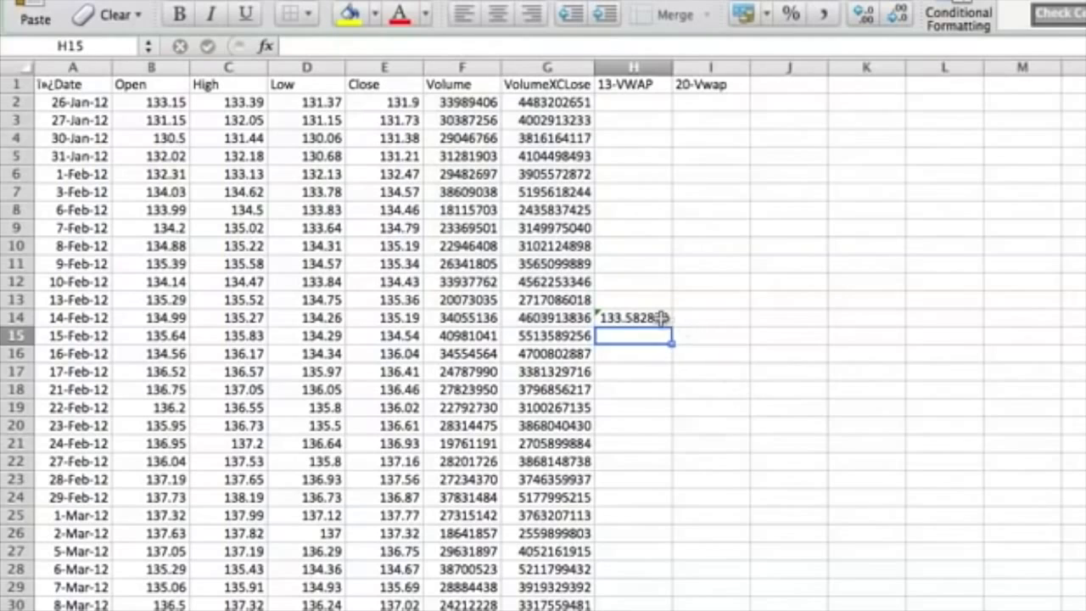
- Reduce H14 to two decimal places and fill its formula down the rest of the 13-VWAP column
{"action": "key", "text": "Up"}
{"action": "left_click", "coordinate": [901, 17]}
{"action": "left_click", "coordinate": [901, 16]}
{"action": "left_click", "coordinate": [901, 17]}
{"action": "left_click", "coordinate": [901, 17]}
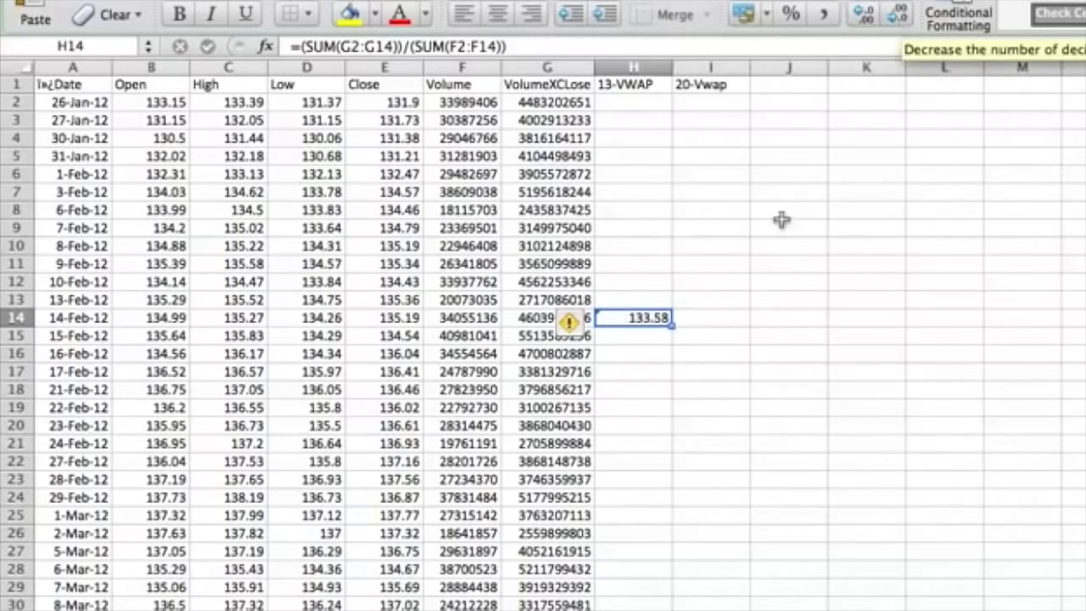
{"action": "double_click", "coordinate": [671, 322]}
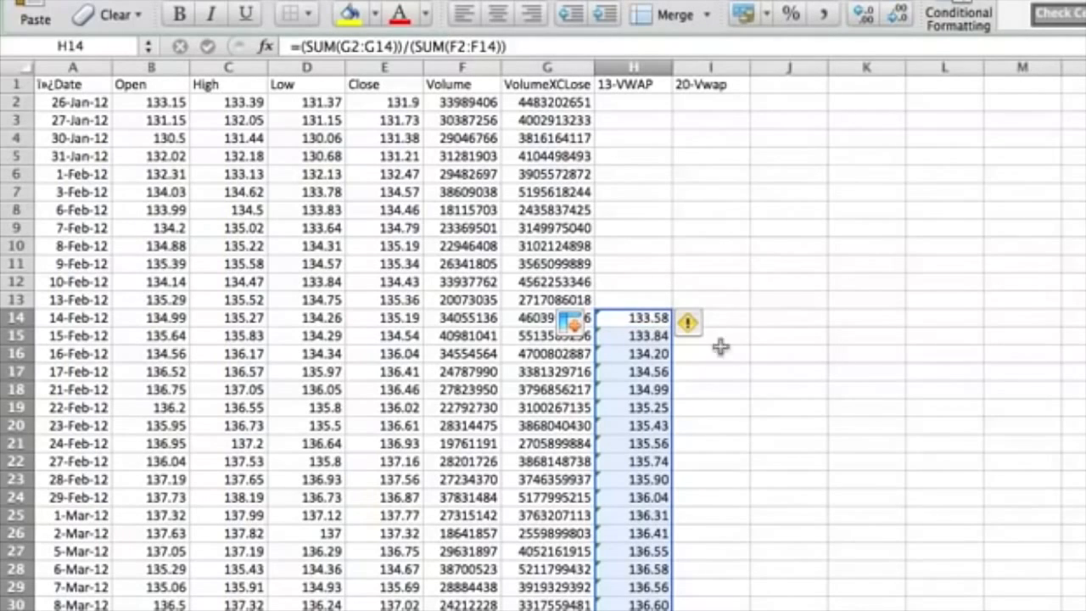
- Enter the 20-period VWAP formula =(sum(G2:G21))/(sum(F2:F21)) in cell I21
{"action": "left_click", "coordinate": [725, 532]}
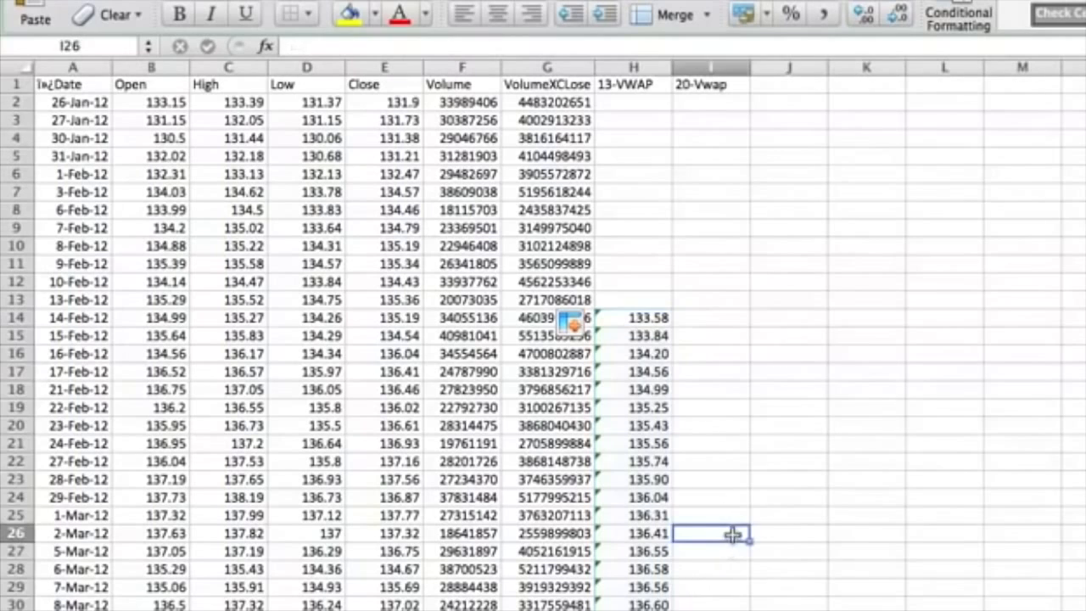
{"action": "key", "text": "Up"}
{"action": "key", "text": "Up"}
{"action": "key", "text": "Up"}
{"action": "key", "text": "Up"}
{"action": "key", "text": "Up"}
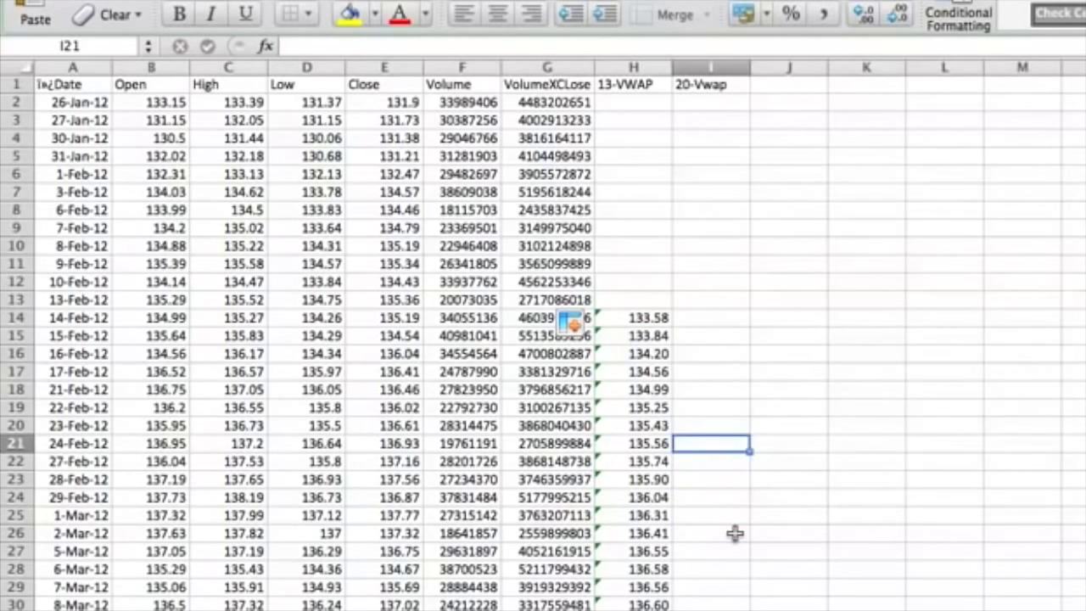
{"action": "type", "text": "=("}
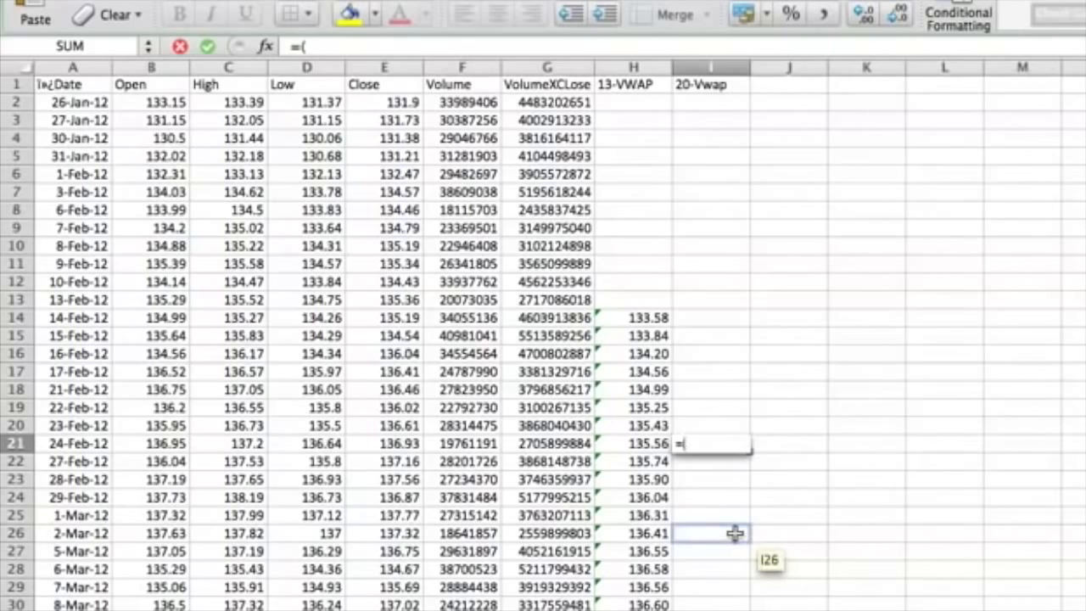
{"action": "type", "text": "sum("}
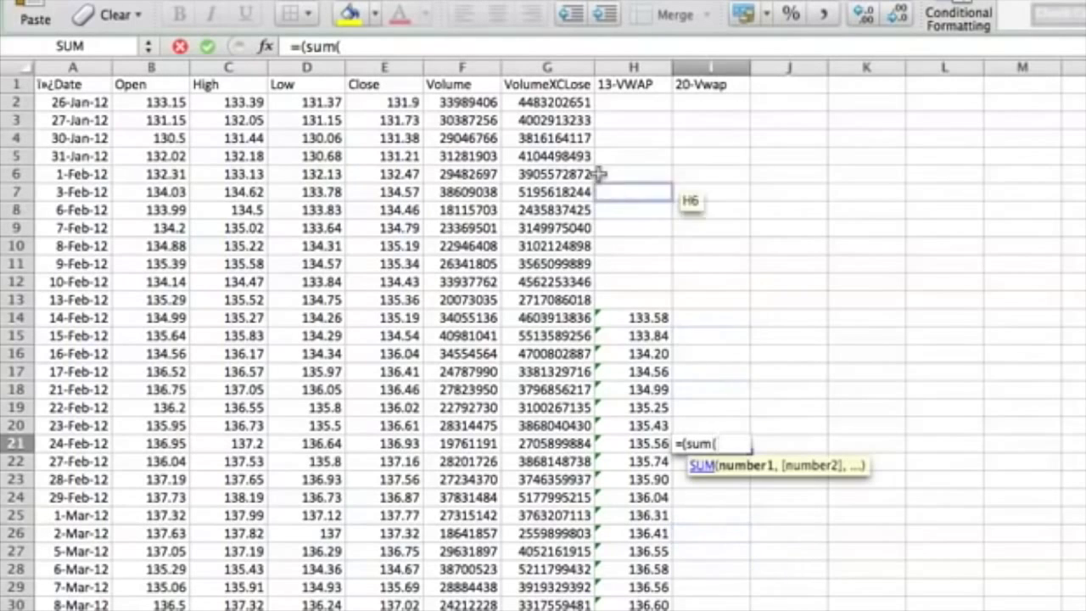
{"action": "left_click_drag", "start_coordinate": [547, 99], "coordinate": [551, 443]}
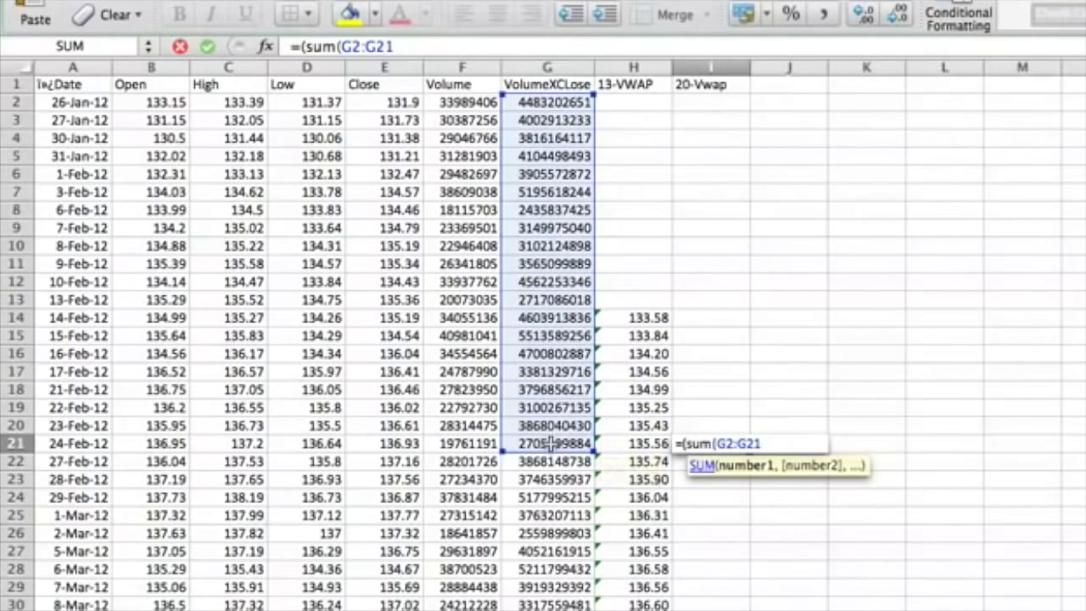
{"action": "type", "text": "))"}
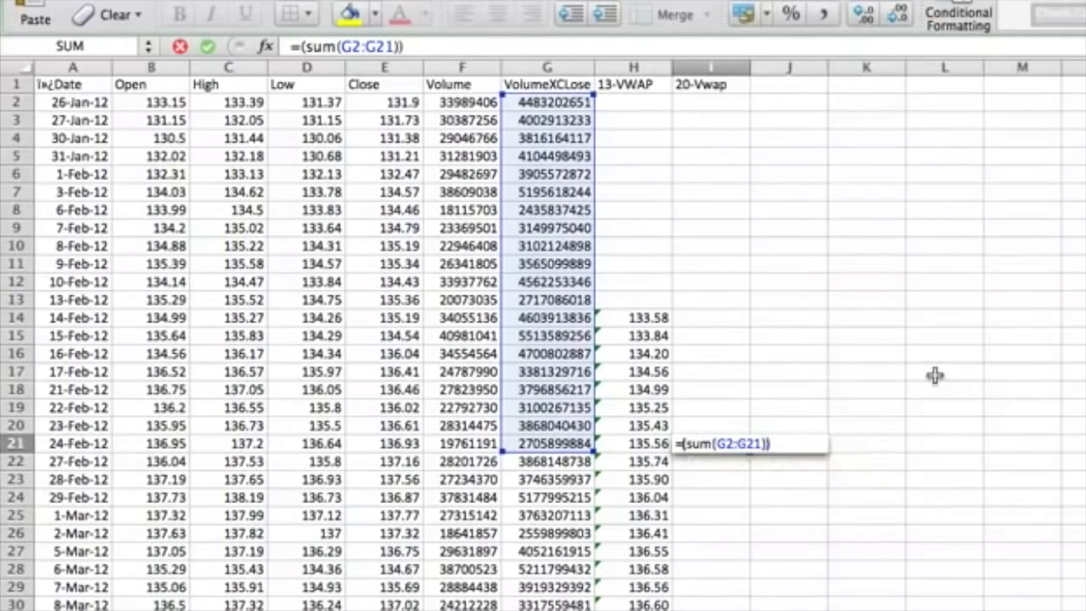
{"action": "type", "text": "/(sum("}
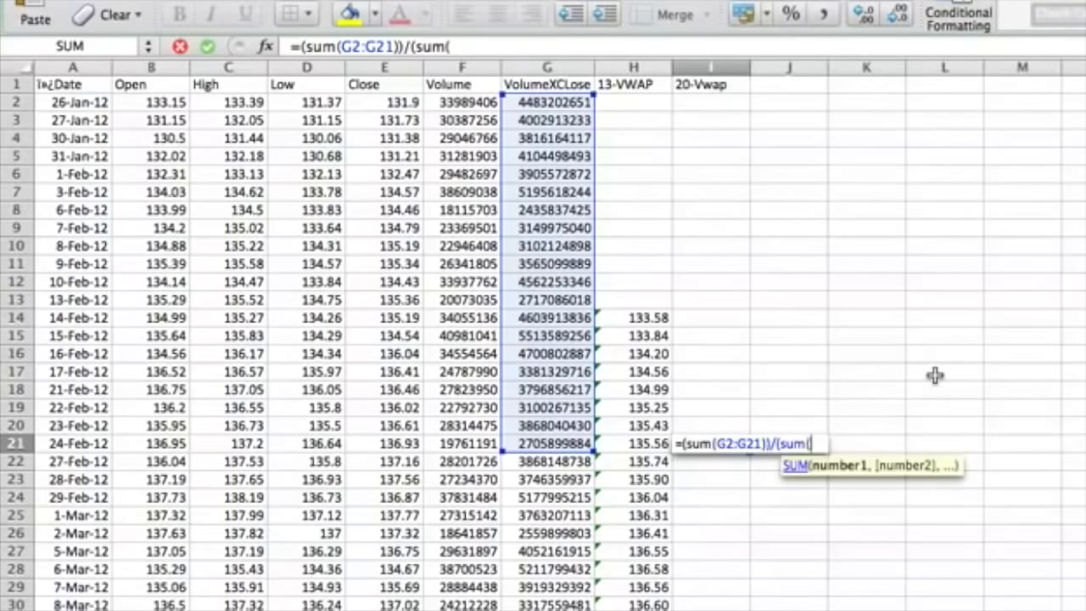
{"action": "left_click_drag", "start_coordinate": [475, 102], "coordinate": [472, 442]}
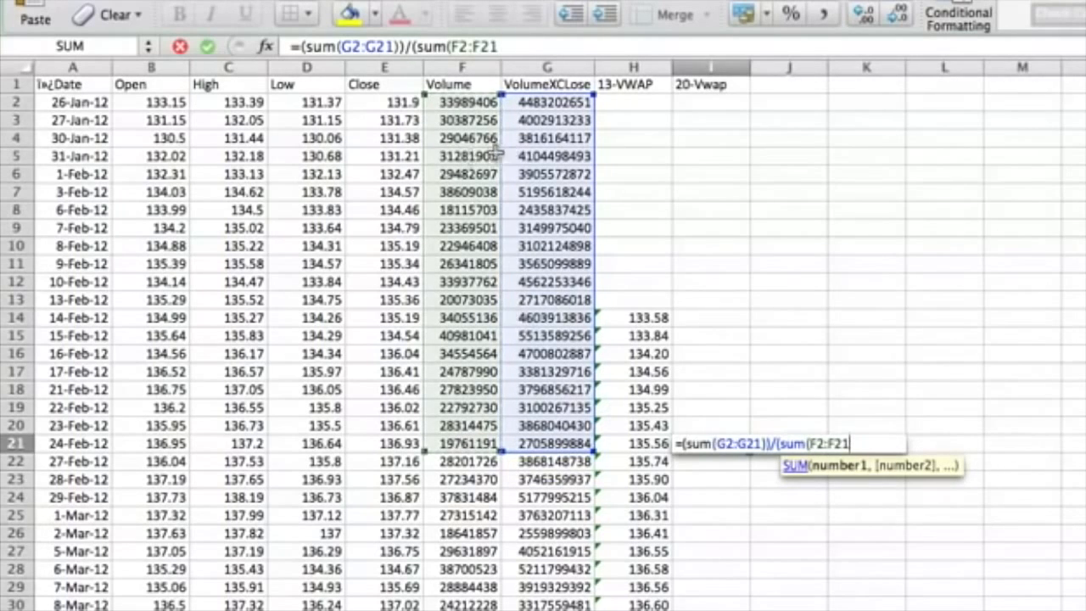
{"action": "type", "text": "))"}
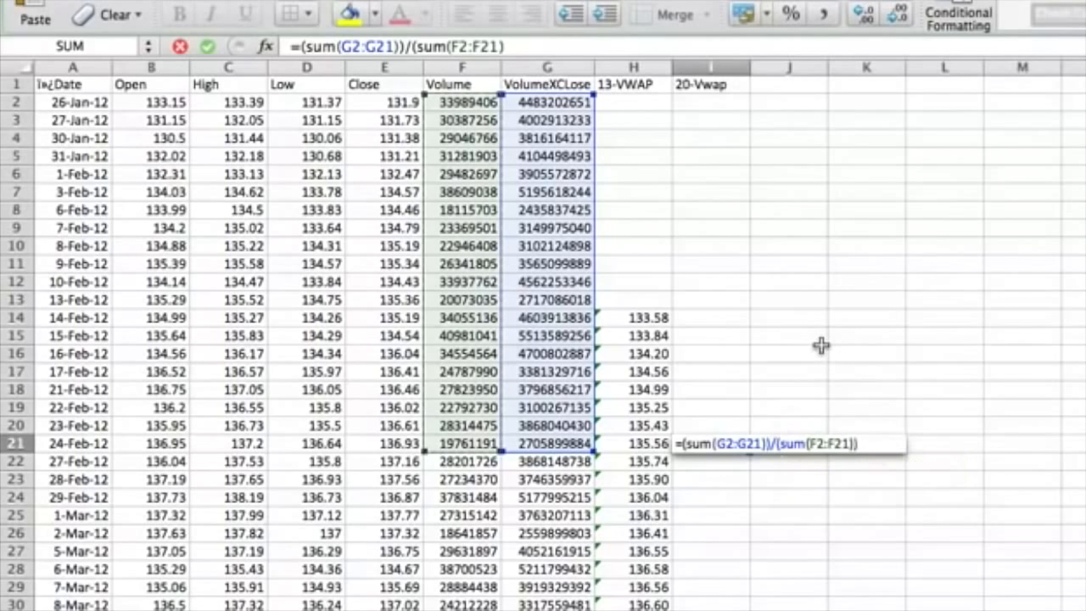
{"action": "key", "text": "Return"}
- Reduce I21 to two decimal places and fill its formula down the rest of the 20-Vwap column
{"action": "left_click", "coordinate": [715, 444]}
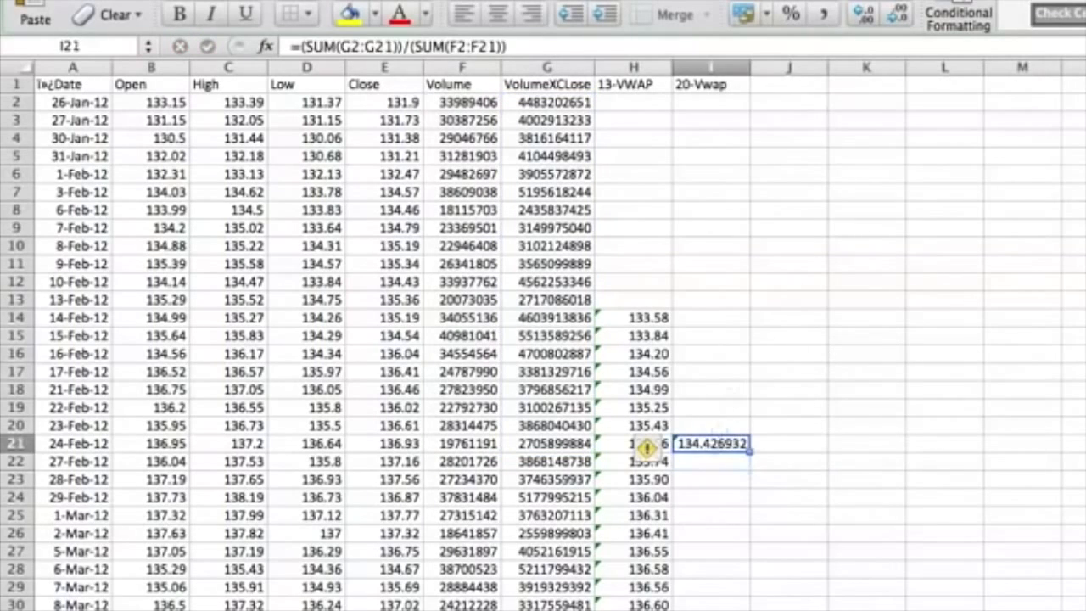
{"action": "left_click", "coordinate": [899, 14]}
{"action": "left_click", "coordinate": [899, 14]}
{"action": "left_click", "coordinate": [899, 15]}
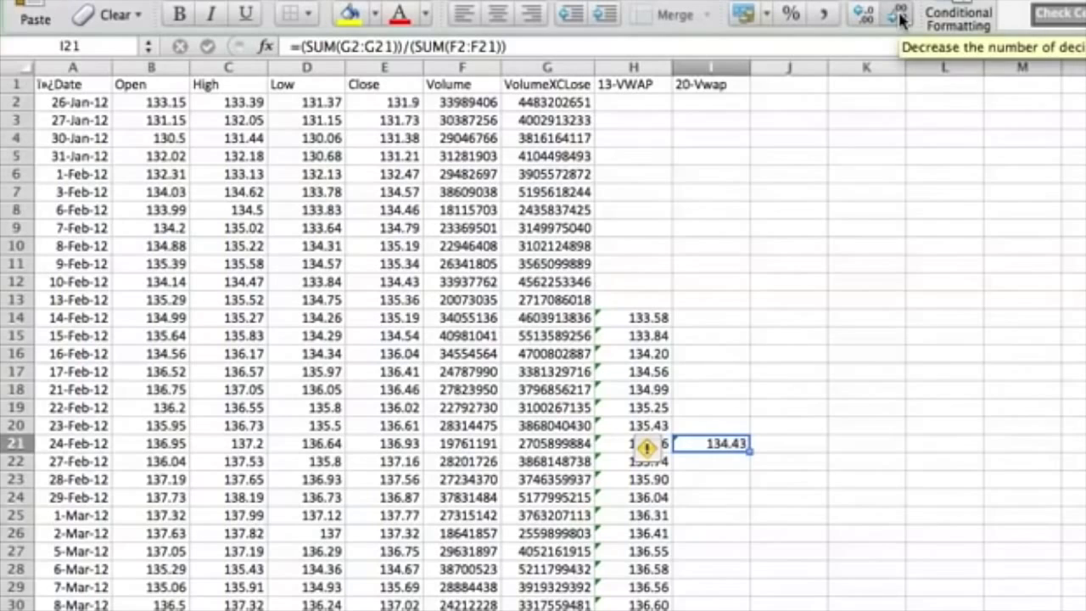
{"action": "double_click", "coordinate": [750, 454]}
{"action": "left_click", "coordinate": [773, 158]}
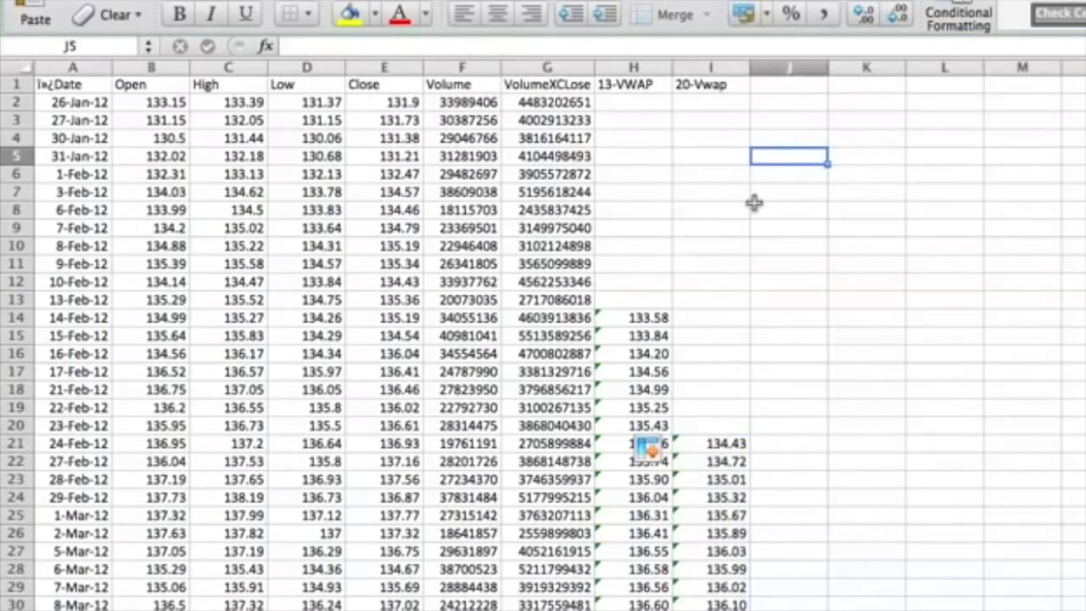
- Insert a 2-D Marked Line chart from the Date, Close, 13-VWAP and 20-Vwap columns
{"action": "left_click", "coordinate": [64, 67]}
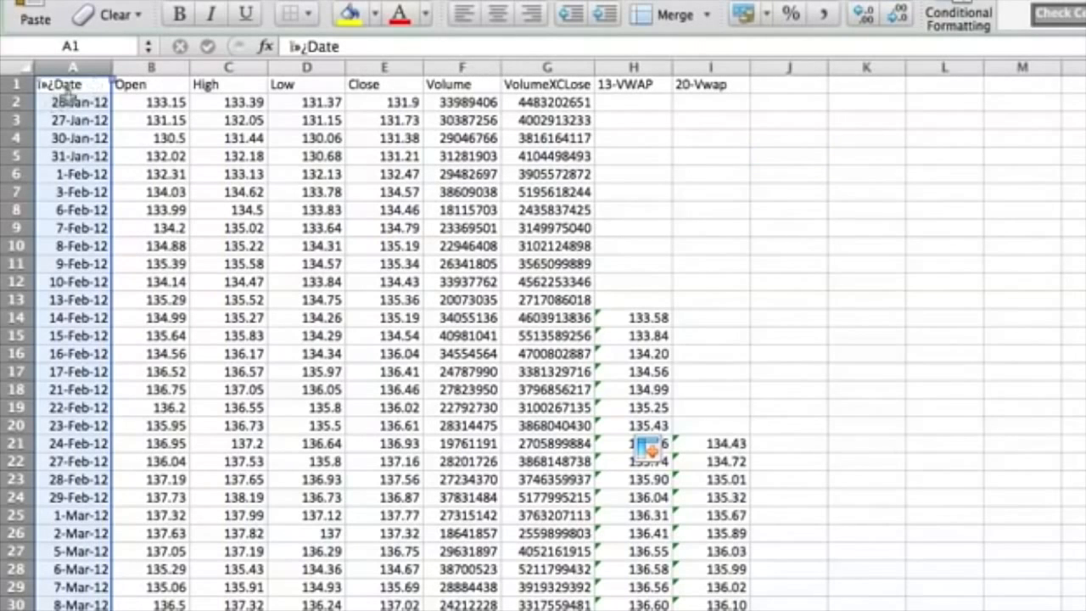
{"action": "left_click", "coordinate": [377, 65], "text": "super"}
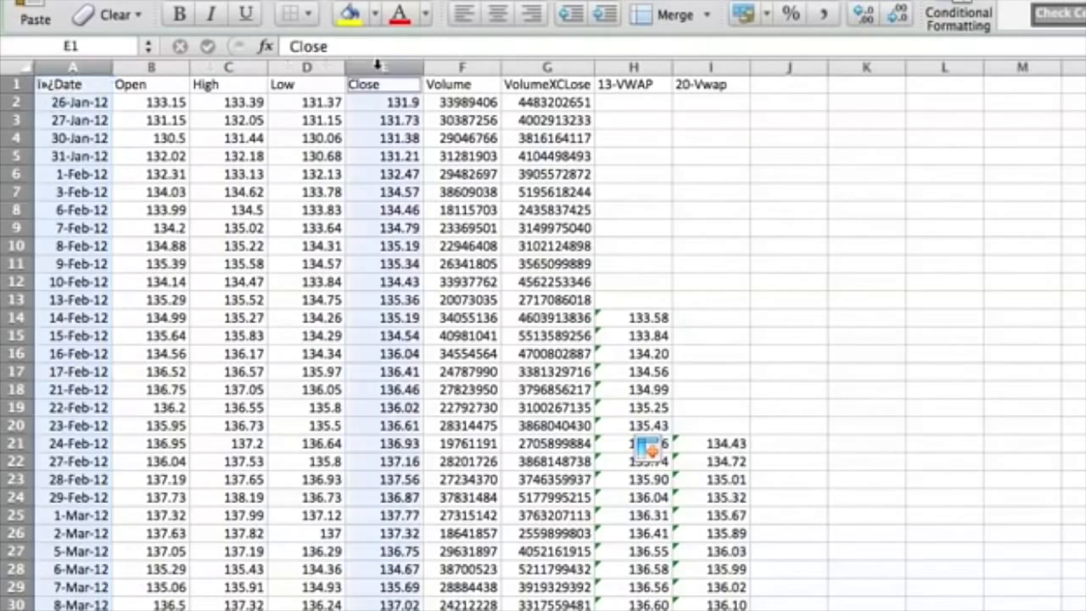
{"action": "left_click", "coordinate": [632, 67], "text": "super"}
{"action": "left_click", "coordinate": [684, 67], "text": "super"}
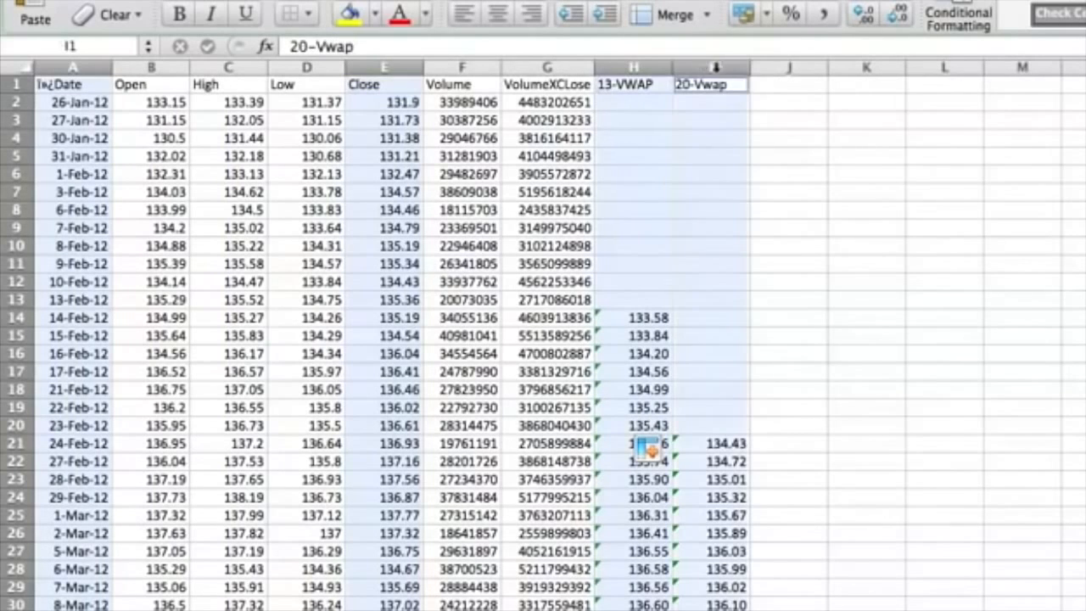
{"action": "left_click", "coordinate": [219, 3]}
{"action": "left_click", "coordinate": [95, 11]}
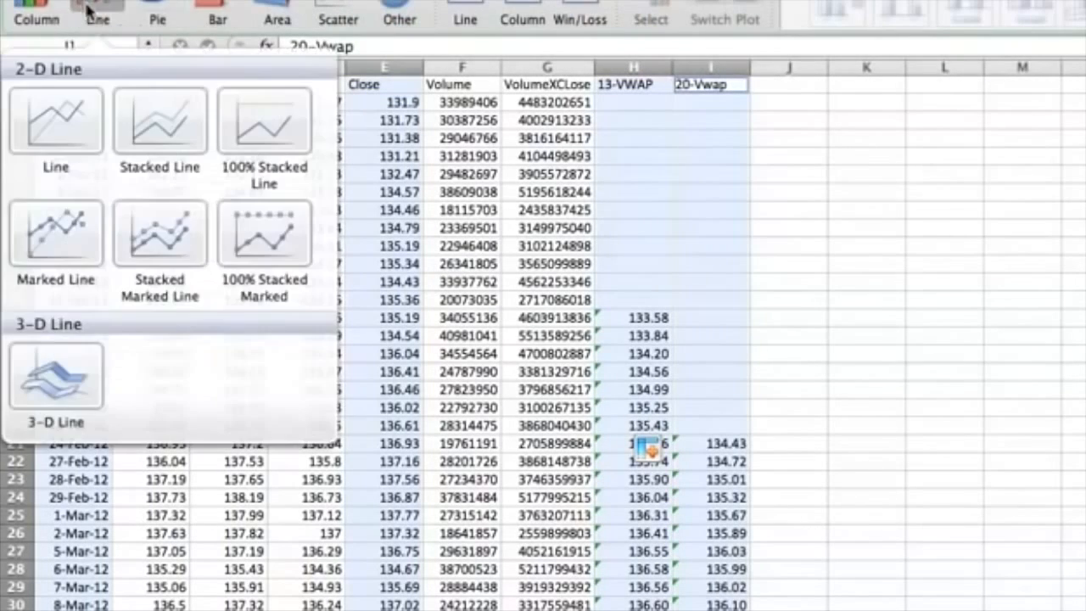
{"action": "left_click", "coordinate": [58, 223]}
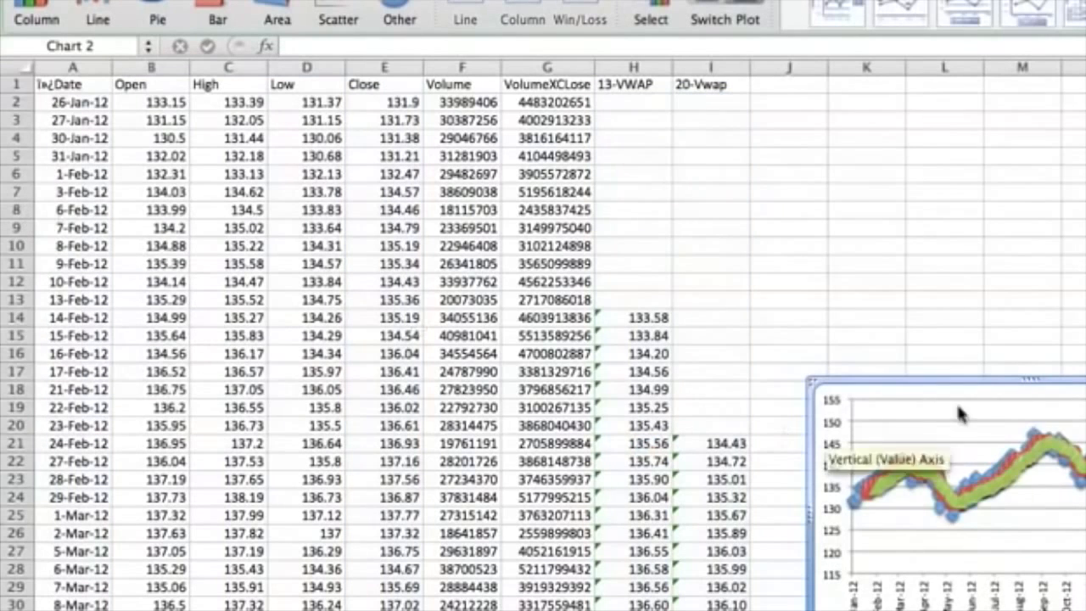
- Move the new line chart onto the existing Chart sheet as an object
{"action": "left_click_drag", "start_coordinate": [965, 390], "coordinate": [695, 255]}
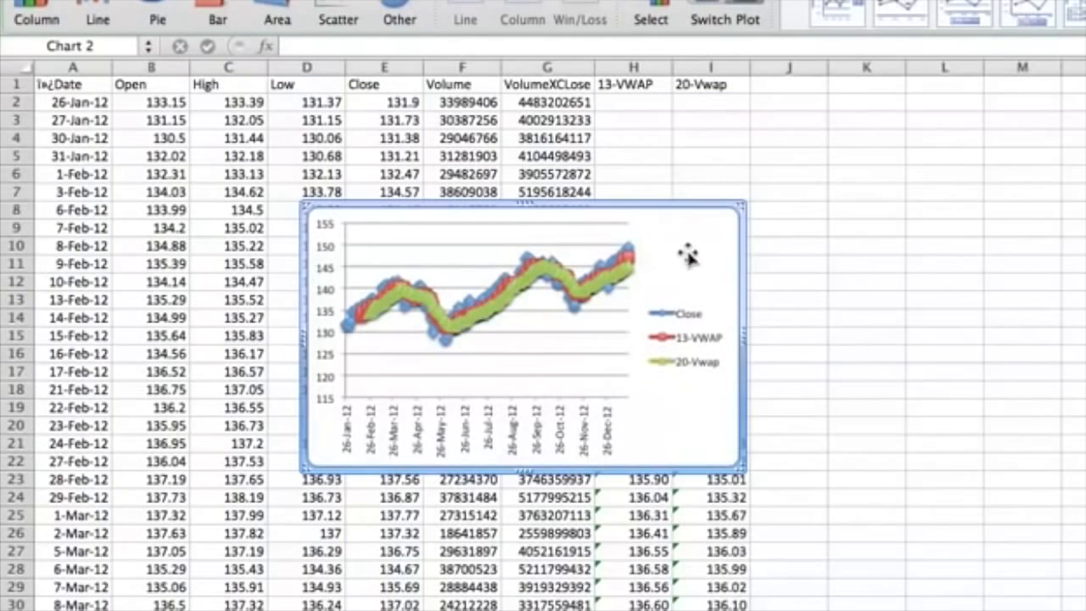
{"action": "right_click", "coordinate": [691, 251]}
{"action": "left_click", "coordinate": [772, 370]}
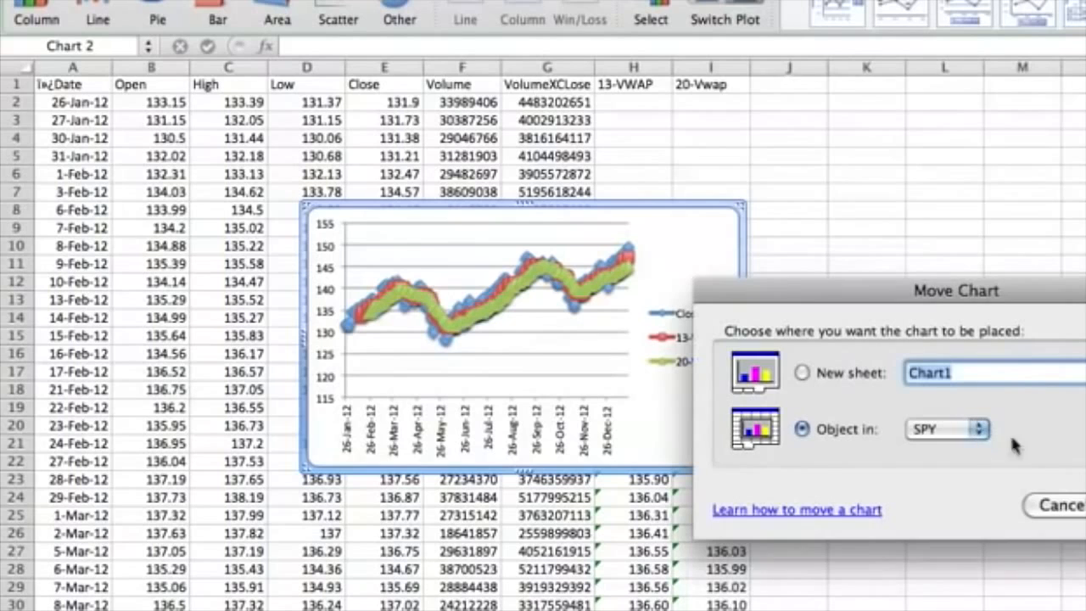
{"action": "left_click", "coordinate": [980, 429]}
{"action": "left_click", "coordinate": [955, 458]}
{"action": "key", "text": "Return"}
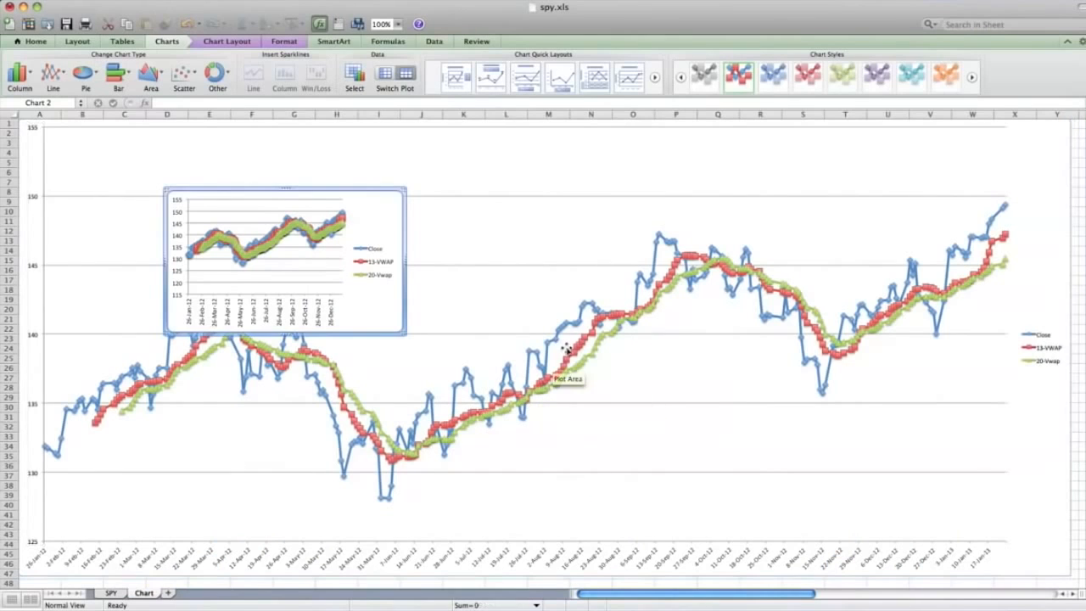
- Delete the old large chart from the Chart sheet and enlarge the new chart to fill its place
{"action": "left_click_drag", "start_coordinate": [405, 226], "coordinate": [307, 184]}
{"action": "left_click", "coordinate": [992, 154]}
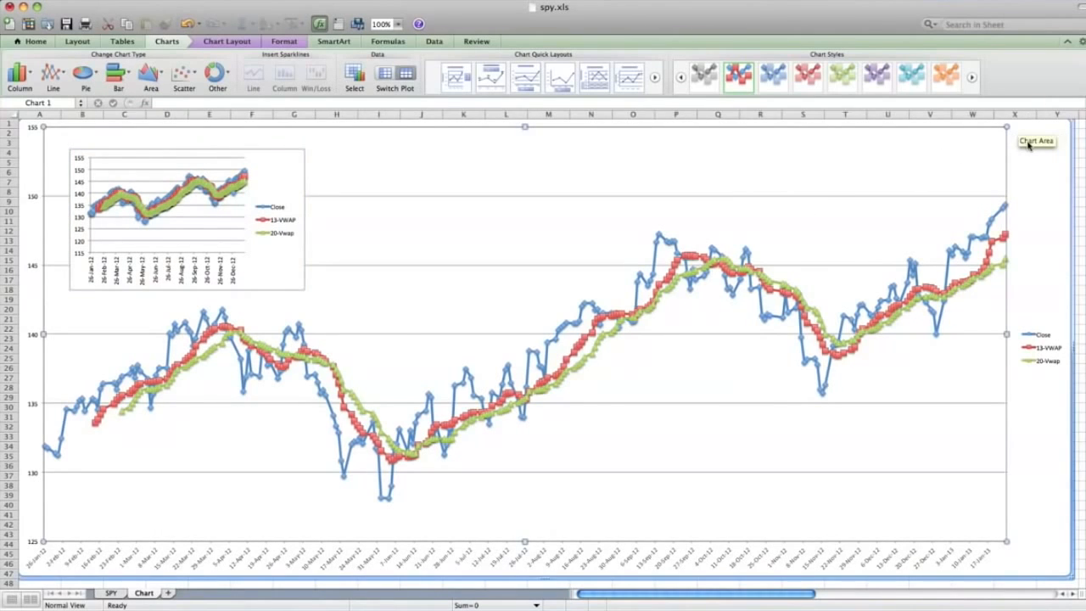
{"action": "key", "text": "Delete"}
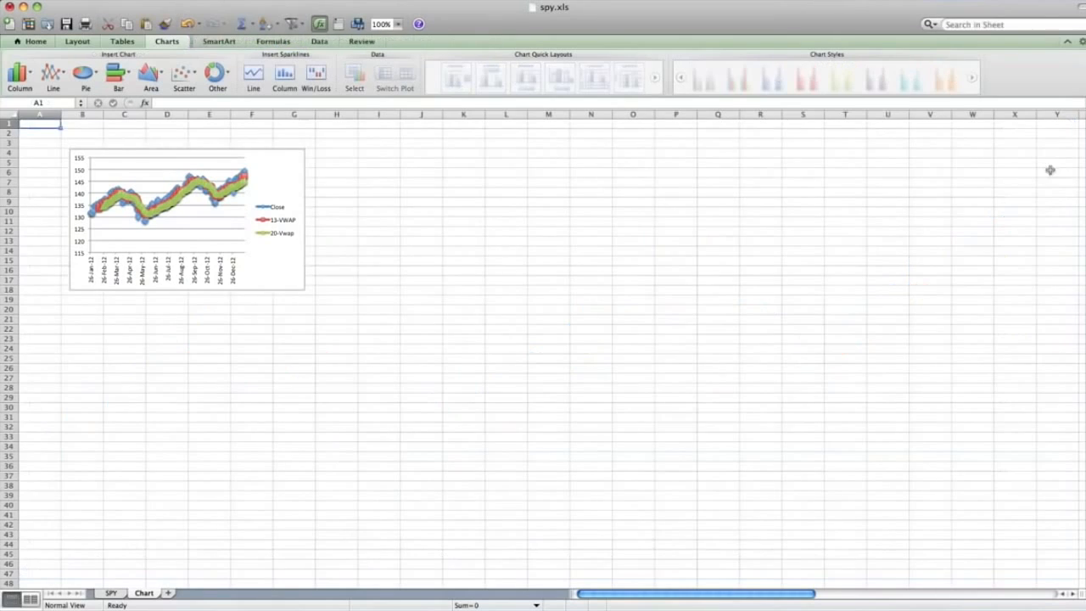
{"action": "left_click_drag", "start_coordinate": [315, 157], "coordinate": [243, 137]}
{"action": "left_click_drag", "start_coordinate": [258, 249], "coordinate": [1076, 582]}
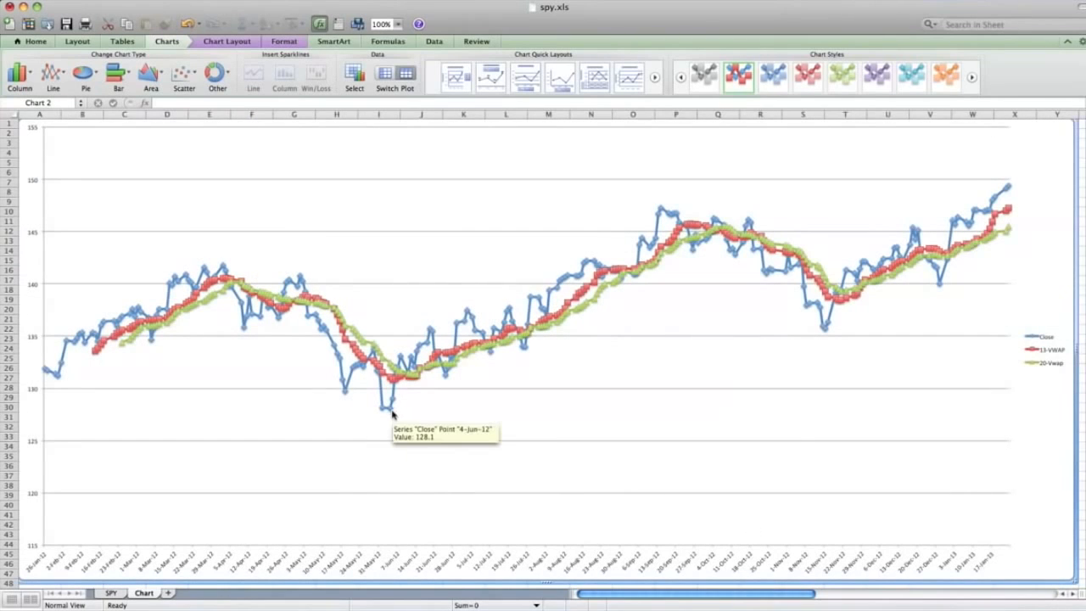
- Set the minimum of the chart's vertical axis scale to 125
{"action": "left_click", "coordinate": [216, 42]}
{"action": "left_click", "coordinate": [310, 75]}
{"action": "mouse_move", "coordinate": [327, 112]}
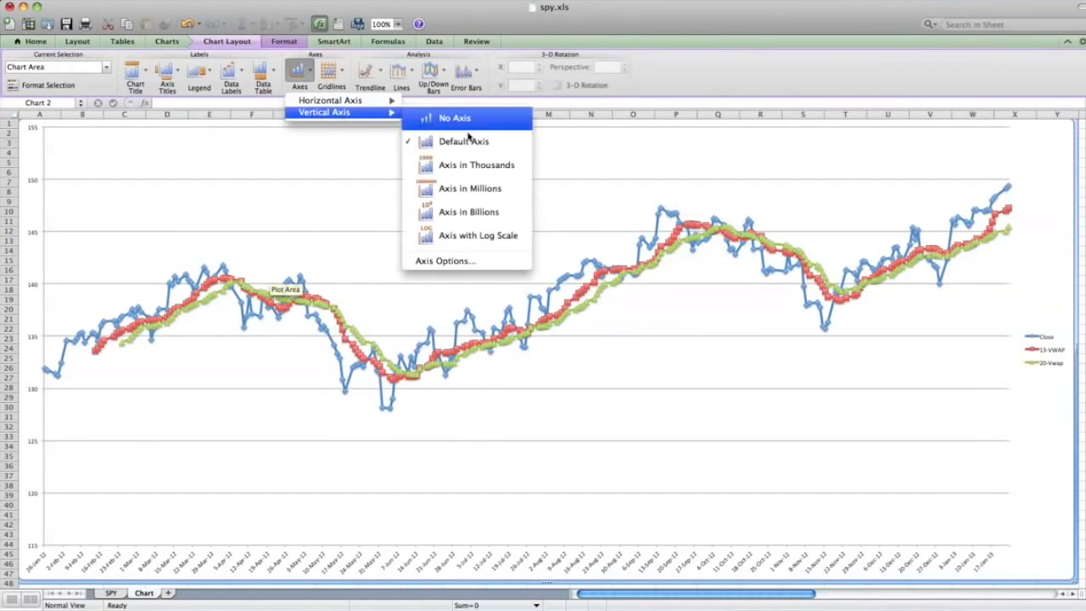
{"action": "left_click", "coordinate": [441, 261]}
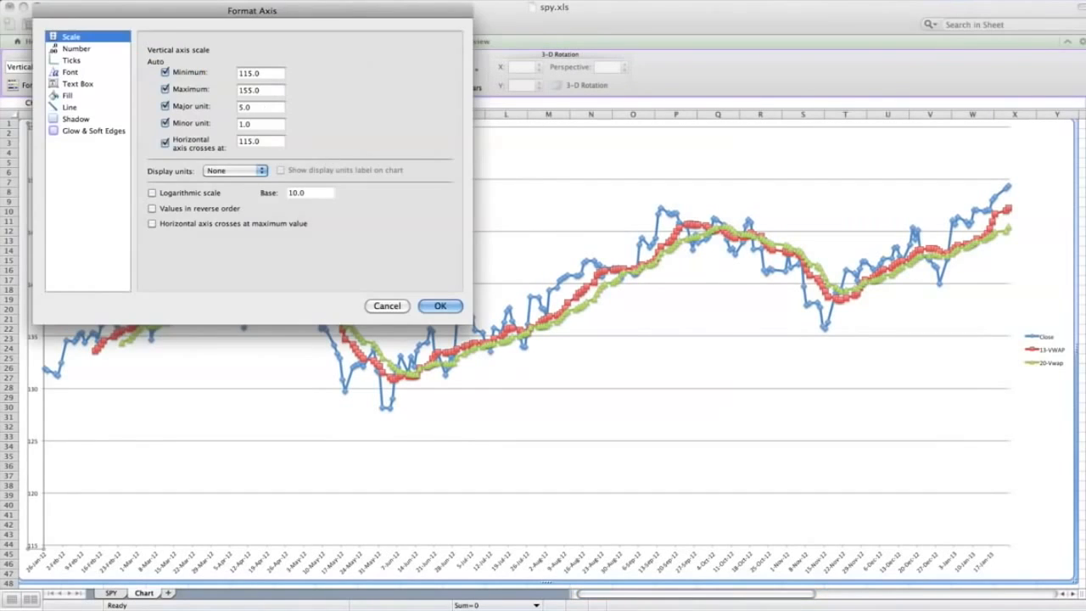
{"action": "type", "text": "125"}
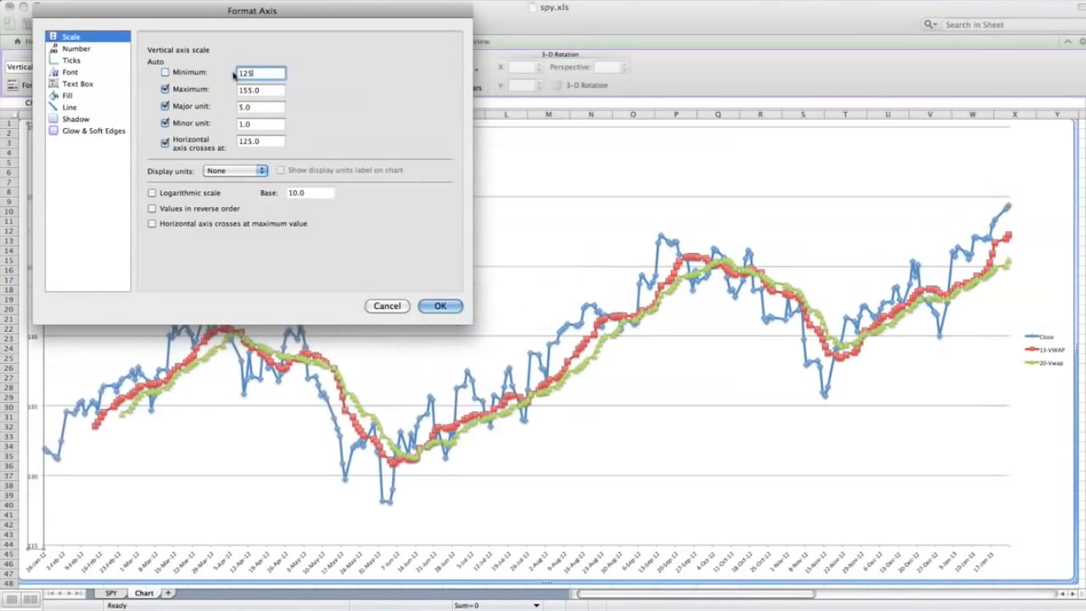
{"action": "left_click", "coordinate": [439, 306]}
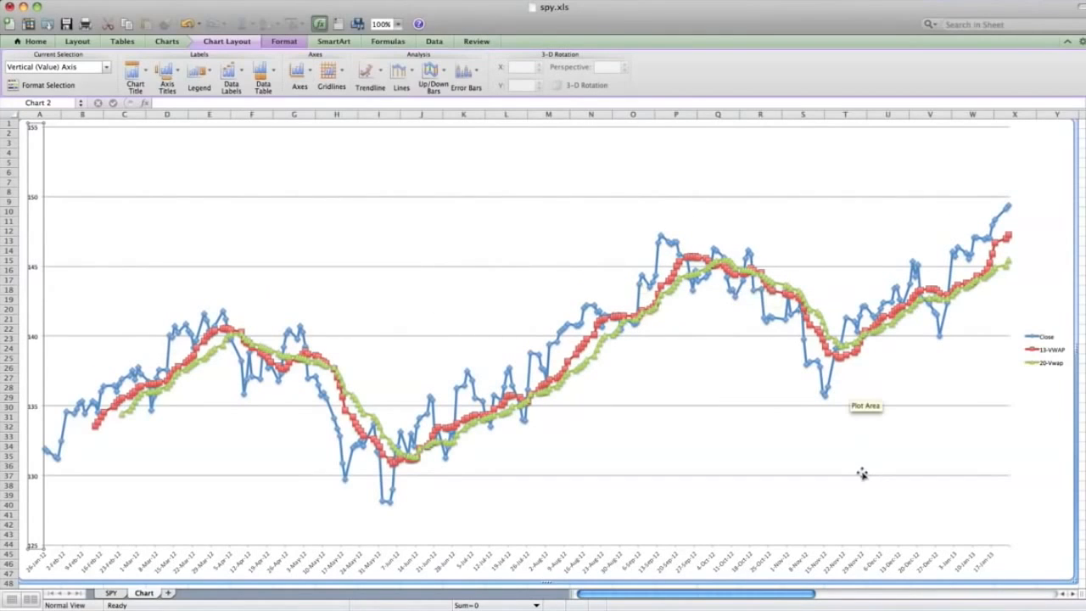